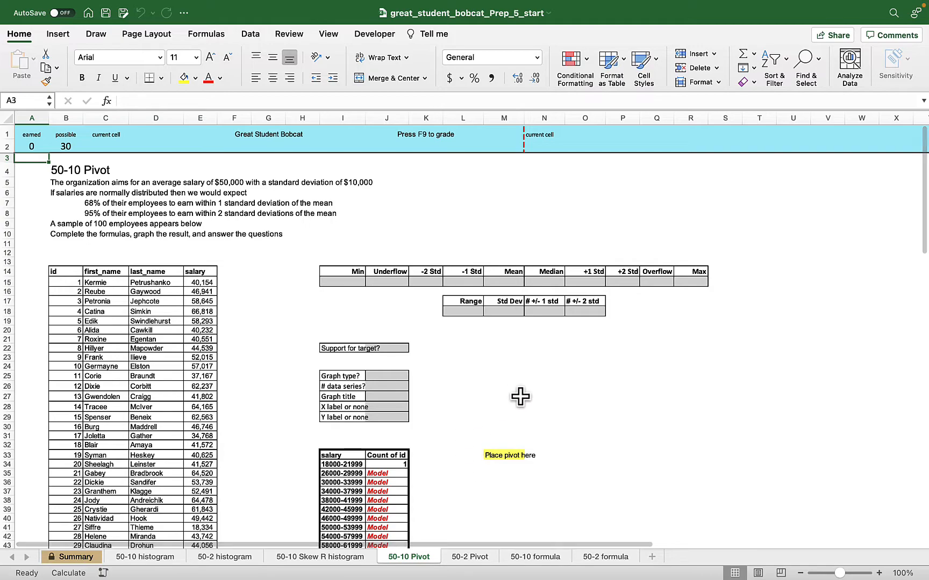
- Create a PivotTable from the employee data range B14:E114, placing it on the existing worksheet at cell M33
{"action": "scroll", "coordinate": [521, 397], "scroll_direction": "down", "scroll_amount": 5}
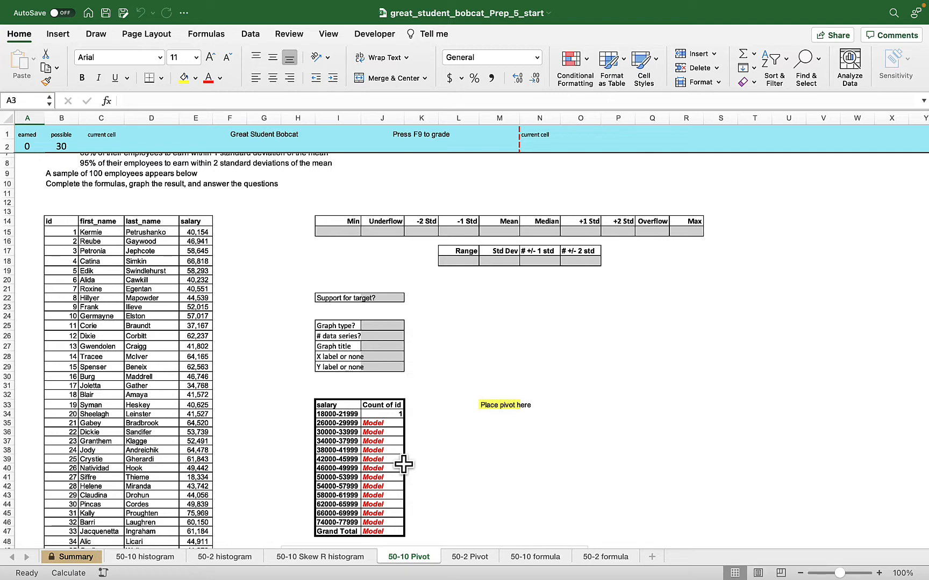
{"action": "scroll", "coordinate": [520, 373], "scroll_direction": "up", "scroll_amount": 3}
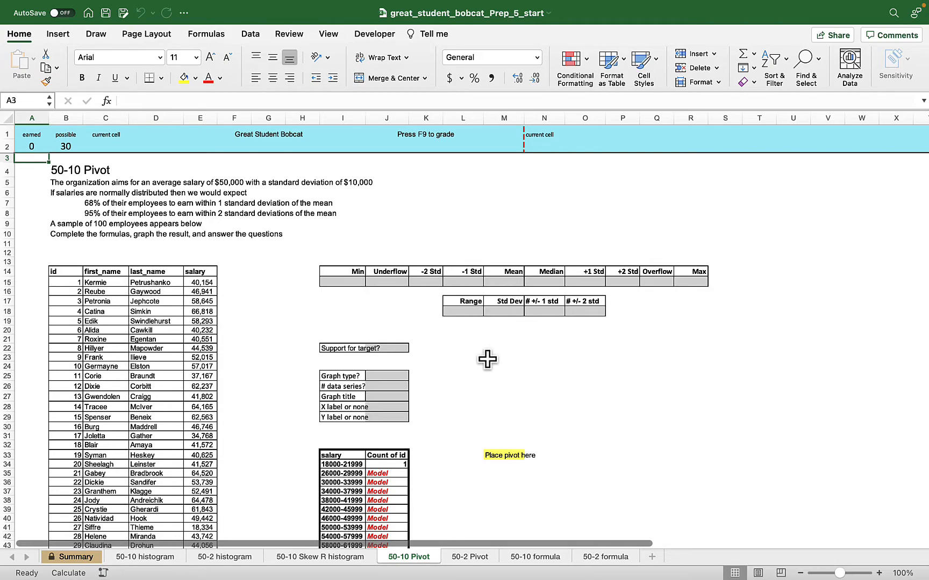
{"action": "scroll", "coordinate": [488, 359], "scroll_direction": "down", "scroll_amount": 3}
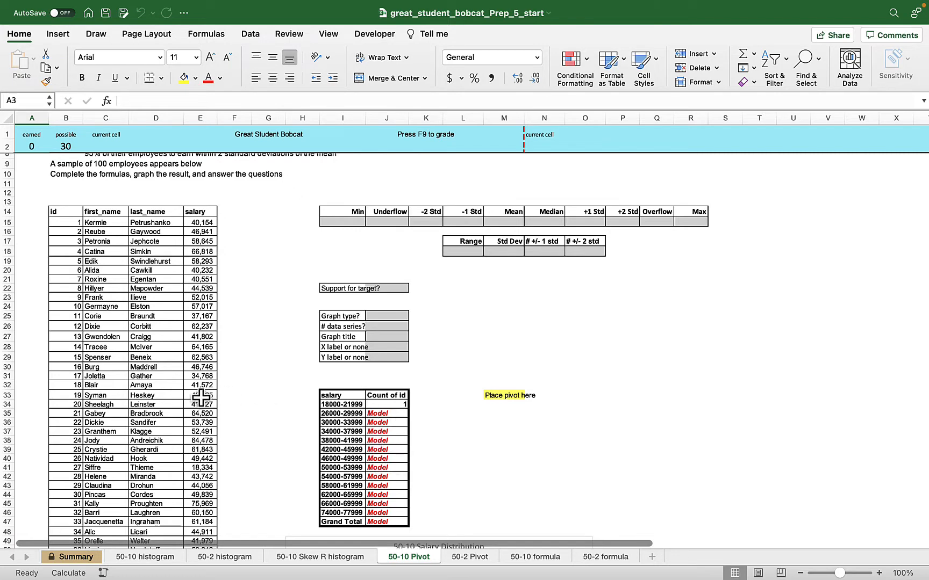
{"action": "left_click", "coordinate": [149, 344]}
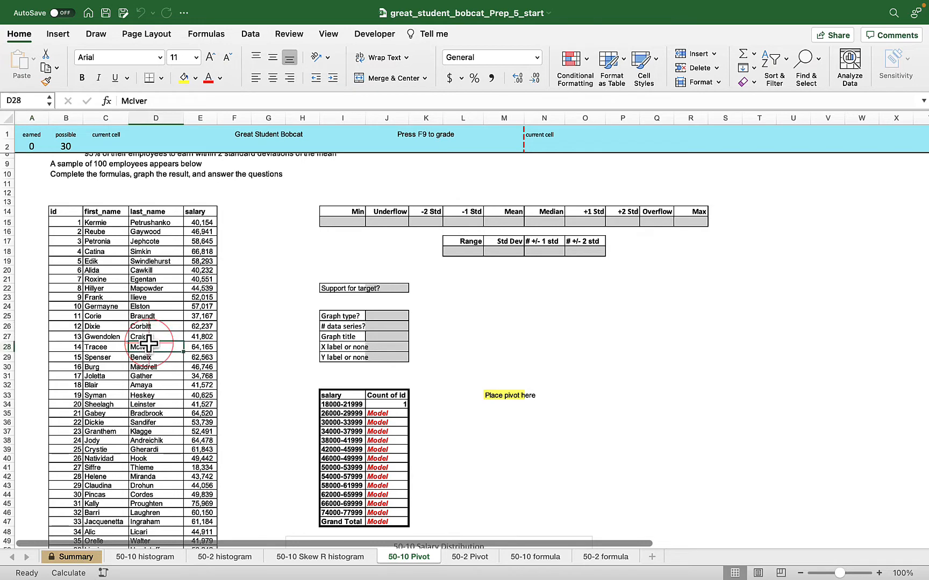
{"action": "left_click", "coordinate": [62, 34]}
{"action": "left_click", "coordinate": [24, 61]}
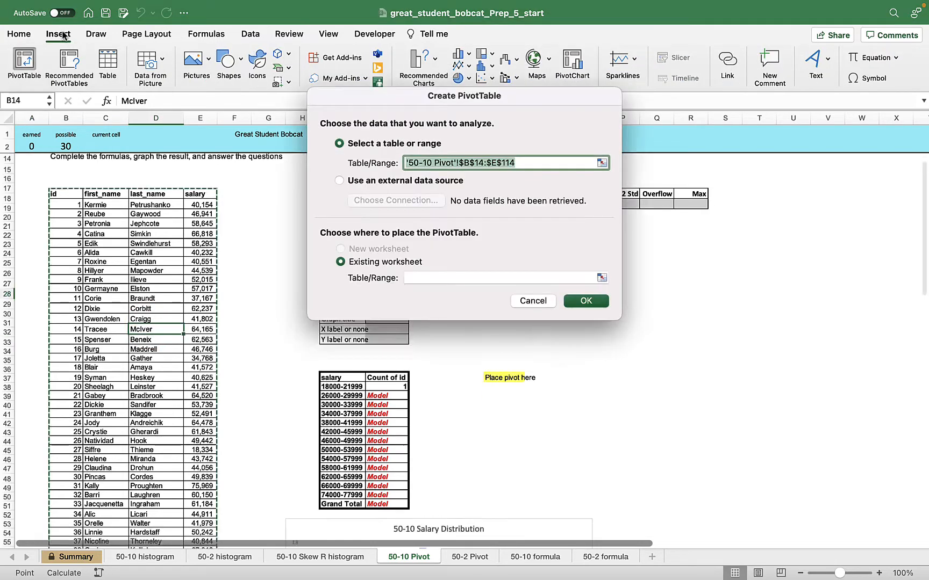
{"action": "left_click", "coordinate": [416, 277]}
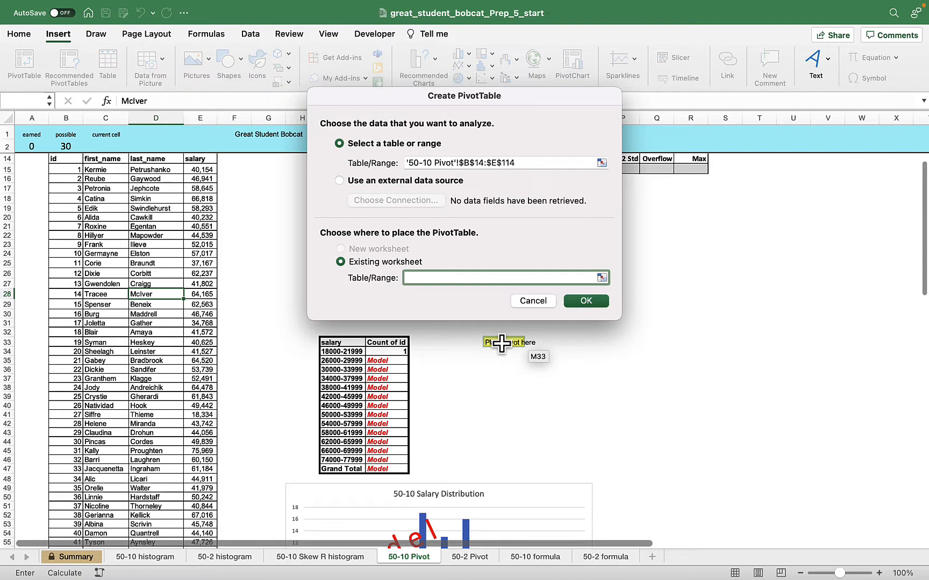
{"action": "left_click", "coordinate": [501, 343]}
{"action": "left_click", "coordinate": [586, 301]}
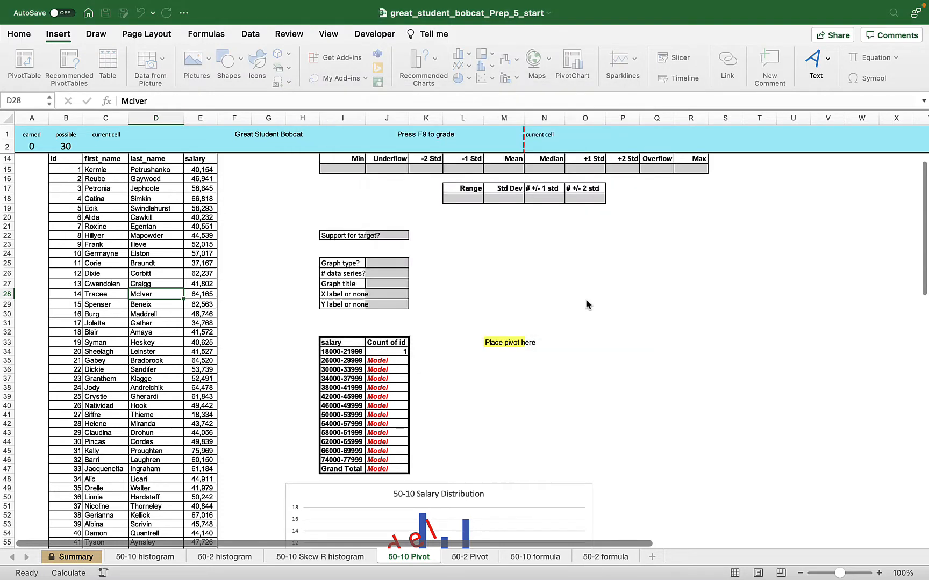
{"action": "left_click", "coordinate": [520, 236]}
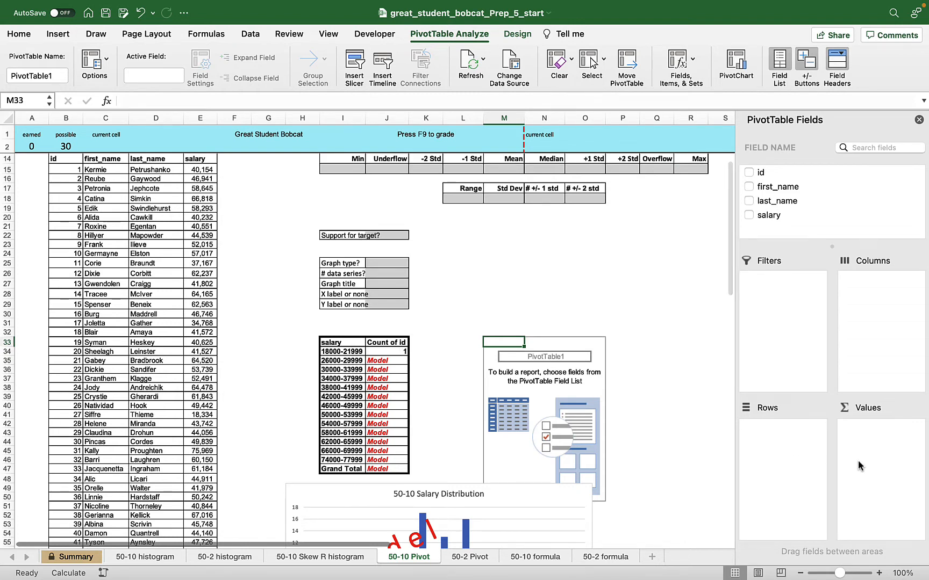
- Add salary to the PivotTable's rows and group it from 18000 to 78000 by 4000
{"action": "left_click", "coordinate": [768, 215]}
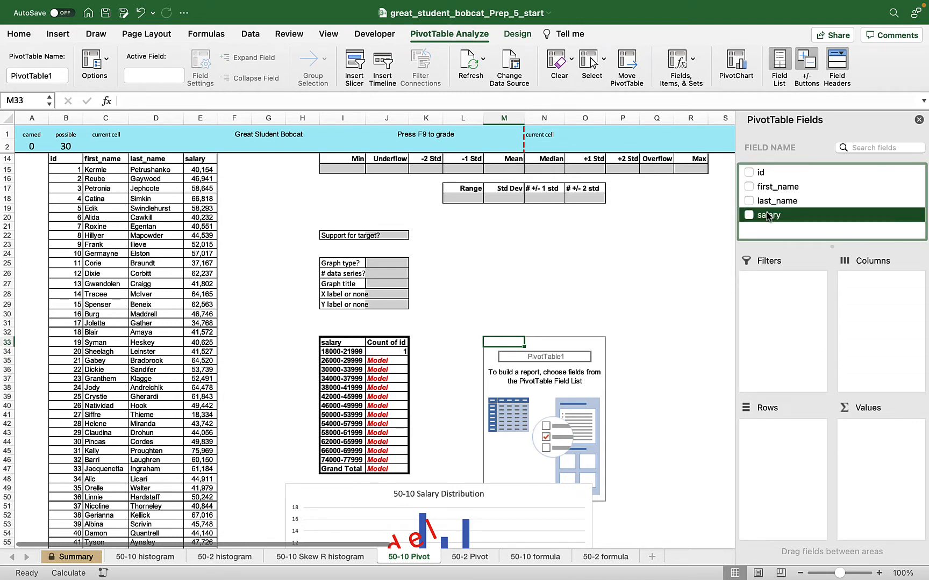
{"action": "left_click_drag", "start_coordinate": [767, 215], "coordinate": [789, 456]}
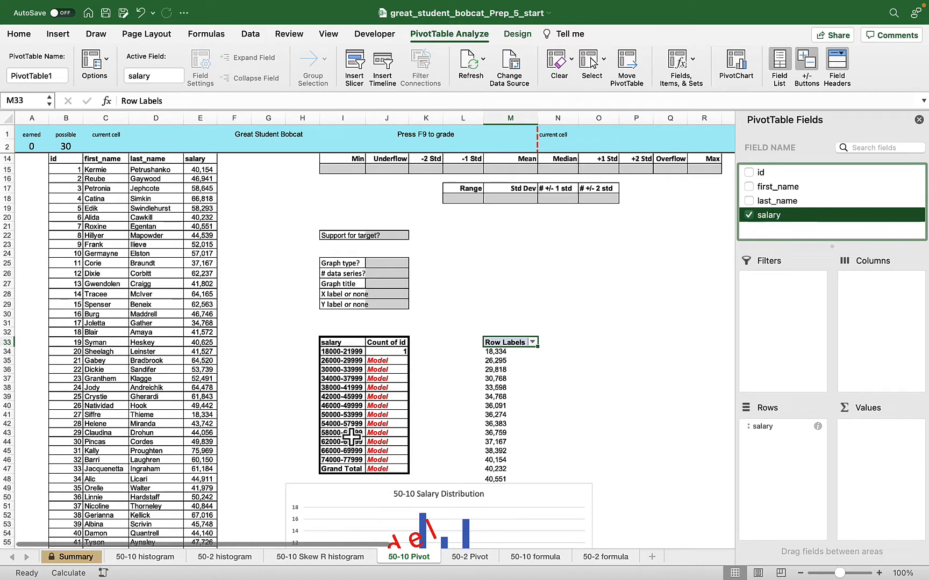
{"action": "left_click", "coordinate": [496, 405]}
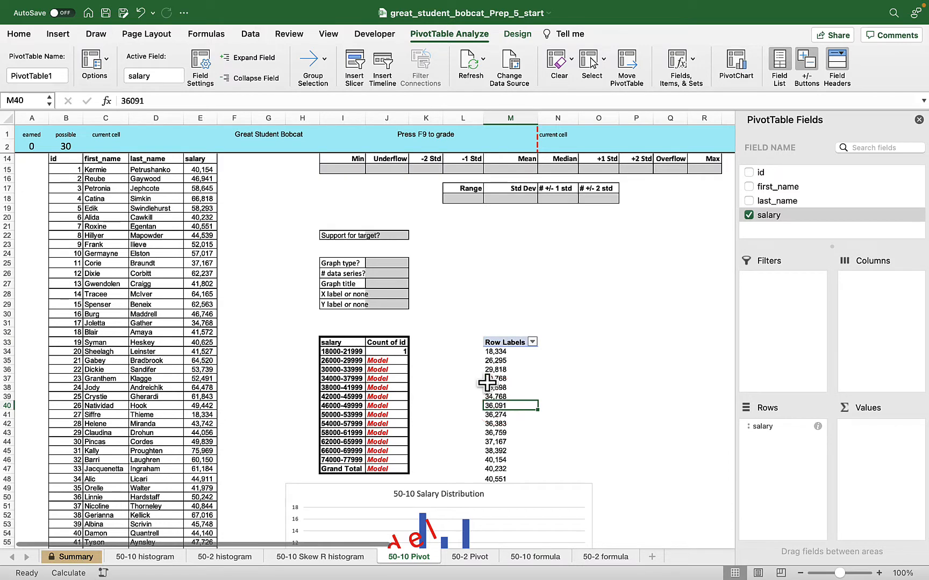
{"action": "left_click", "coordinate": [319, 65]}
{"action": "left_click", "coordinate": [335, 78]}
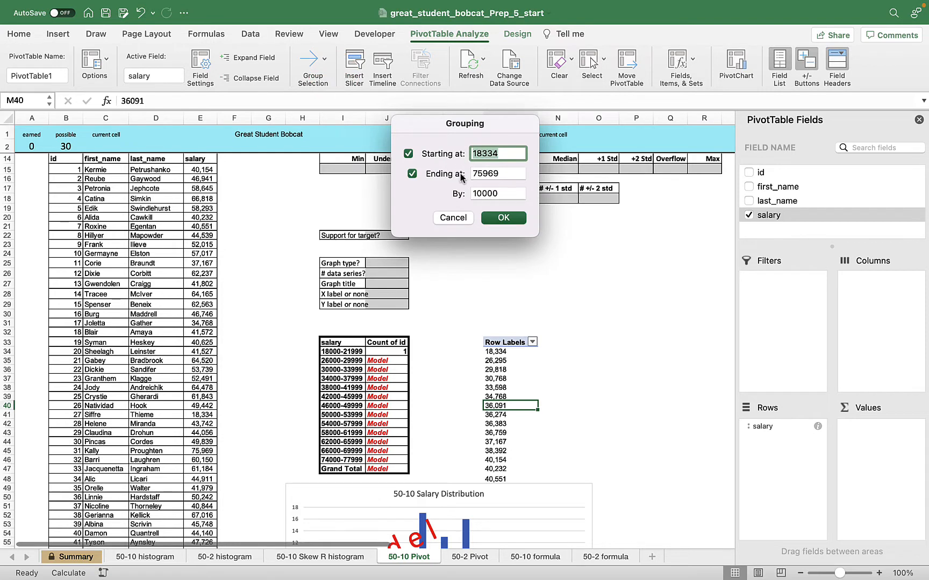
{"action": "type", "text": "18000"}
{"action": "double_click", "coordinate": [492, 173]}
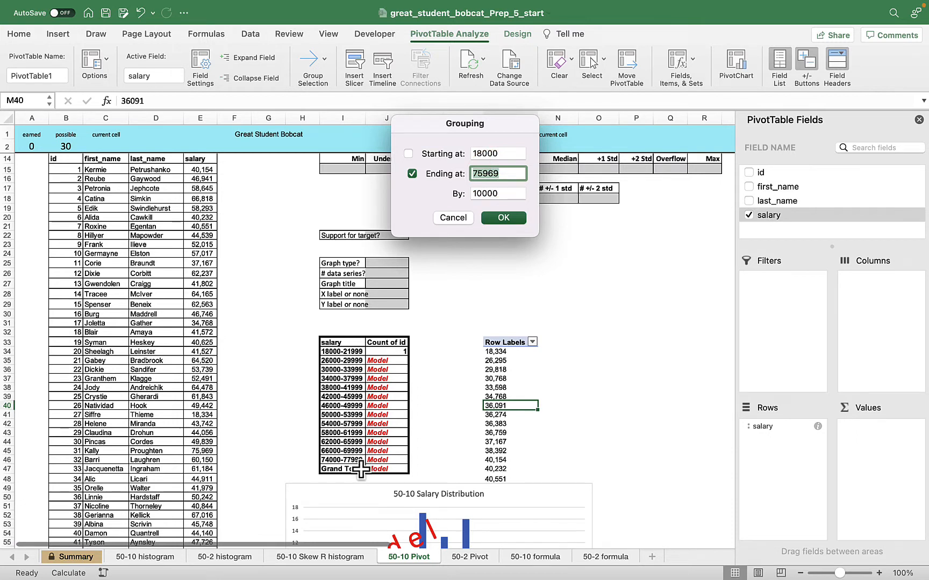
{"action": "type", "text": "78000"}
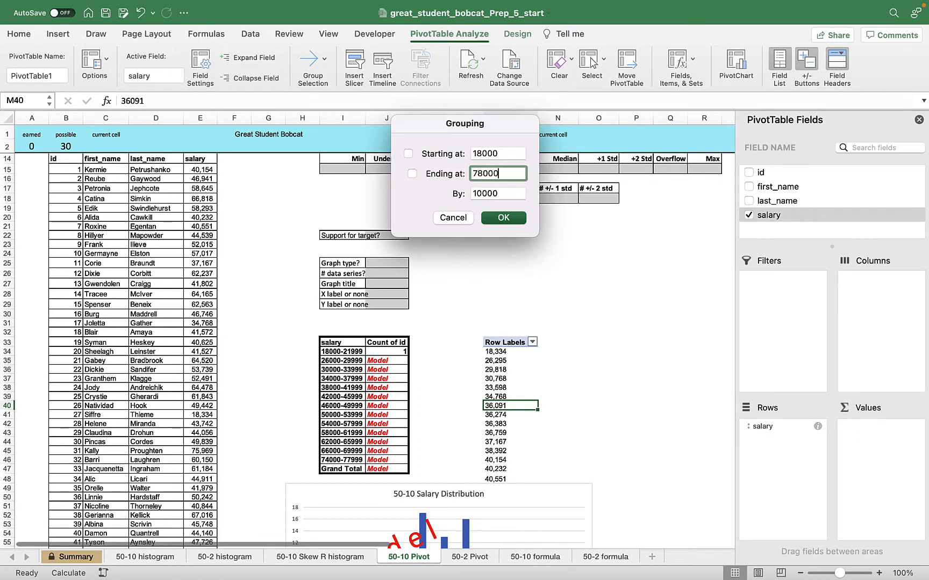
{"action": "left_click", "coordinate": [485, 193]}
{"action": "double_click", "coordinate": [486, 194]}
{"action": "type", "text": "4"}
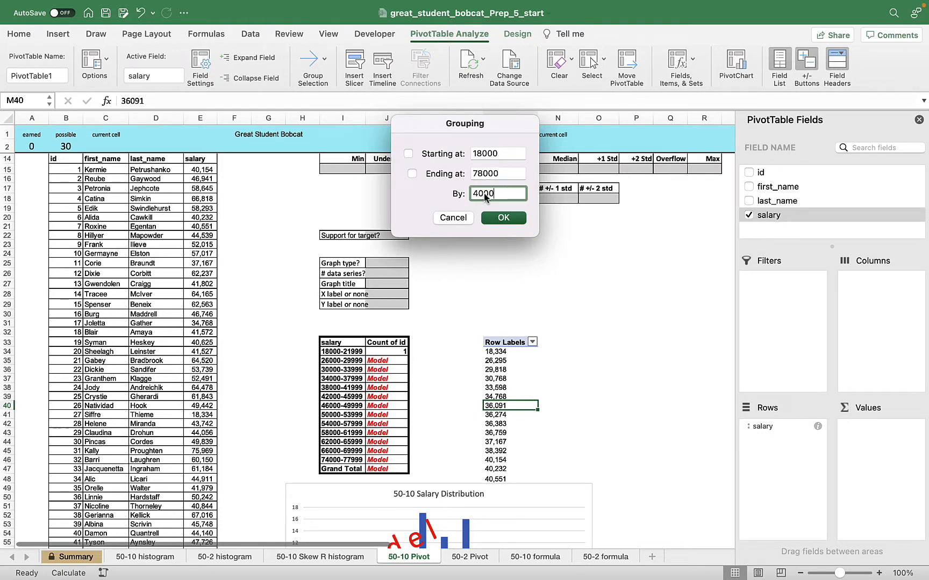
{"action": "key", "text": "Return"}
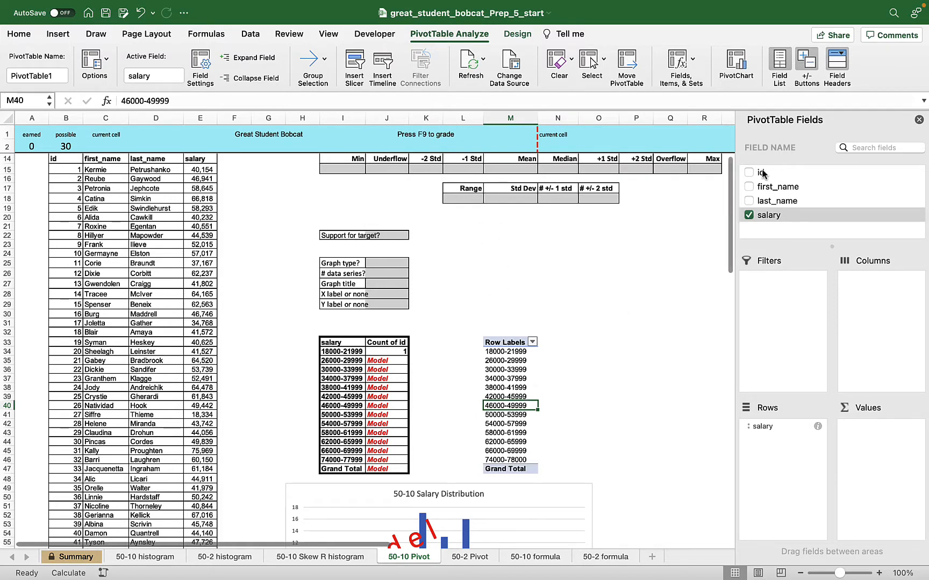
- Add id to the PivotTable's values and summarize it by Count
{"action": "left_click_drag", "start_coordinate": [762, 173], "coordinate": [881, 446]}
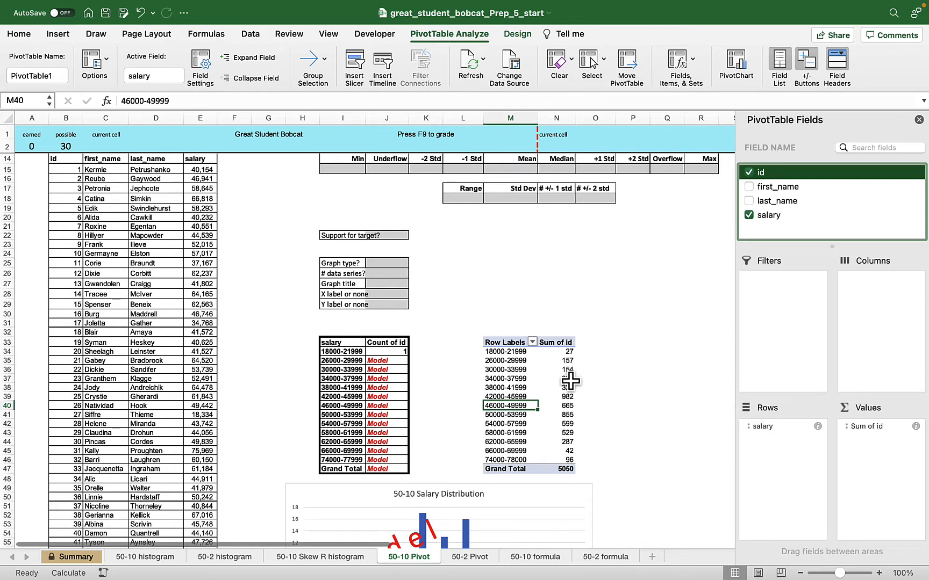
{"action": "left_click", "coordinate": [915, 426]}
{"action": "key", "text": "Down"}
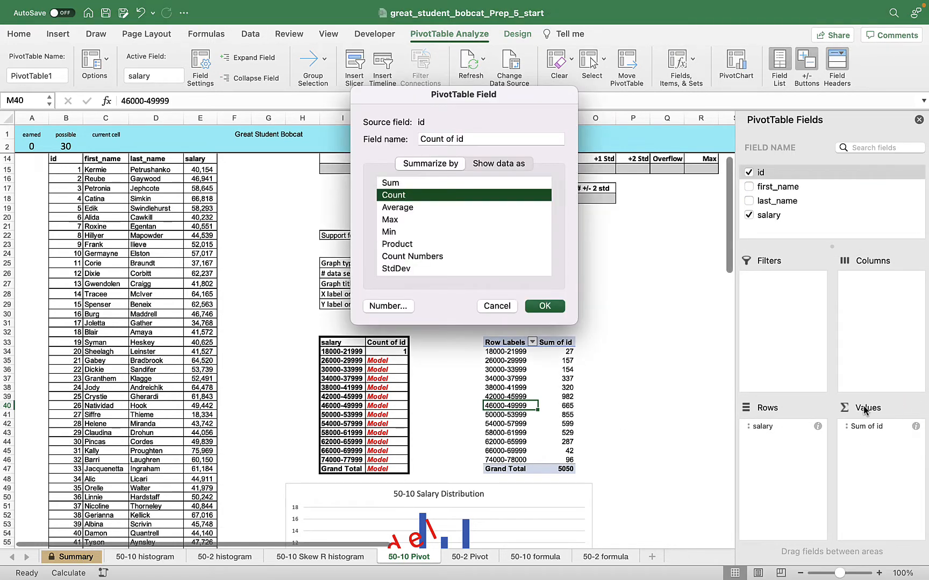
{"action": "left_click", "coordinate": [548, 304]}
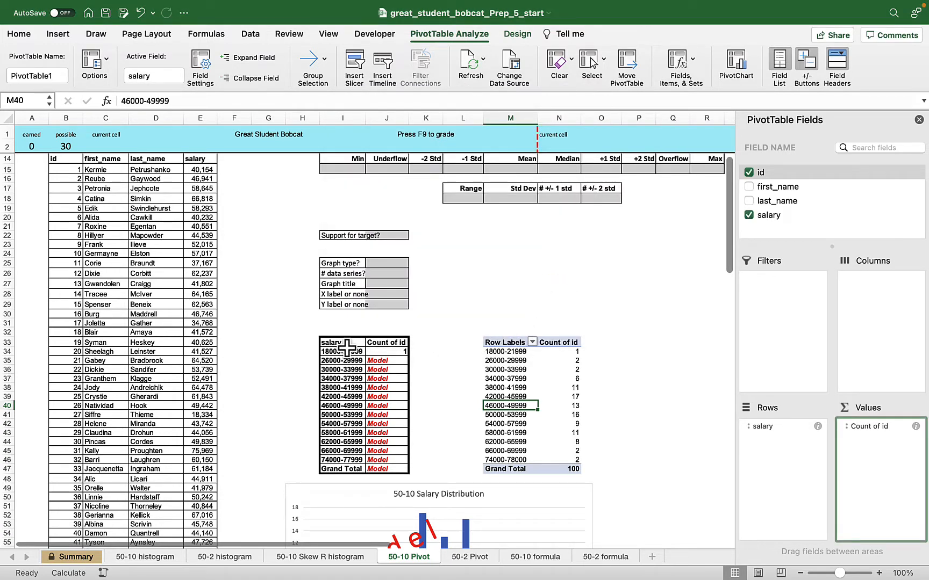
- Change the PivotTable's report layout to Outline Form
{"action": "left_click", "coordinate": [521, 34]}
{"action": "left_click", "coordinate": [99, 61]}
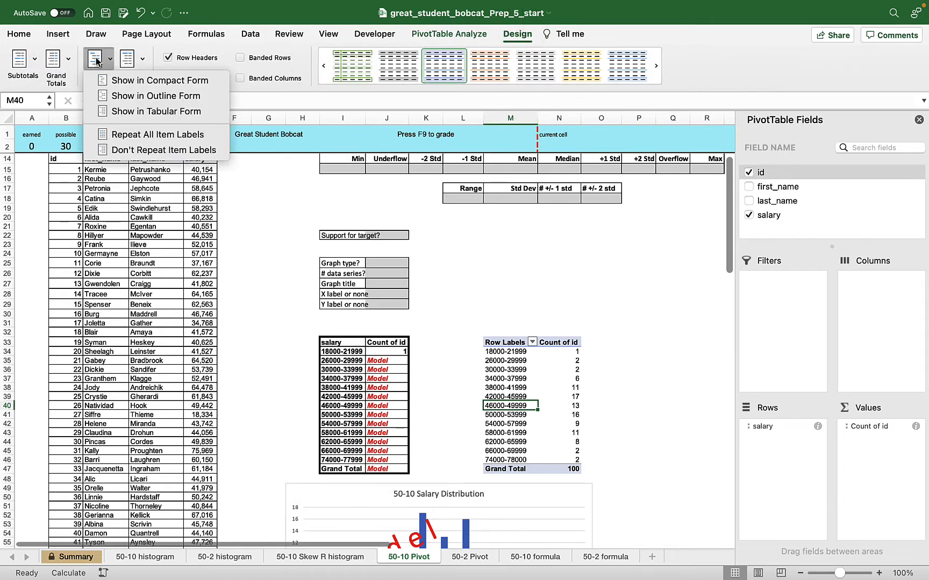
{"action": "left_click", "coordinate": [115, 92]}
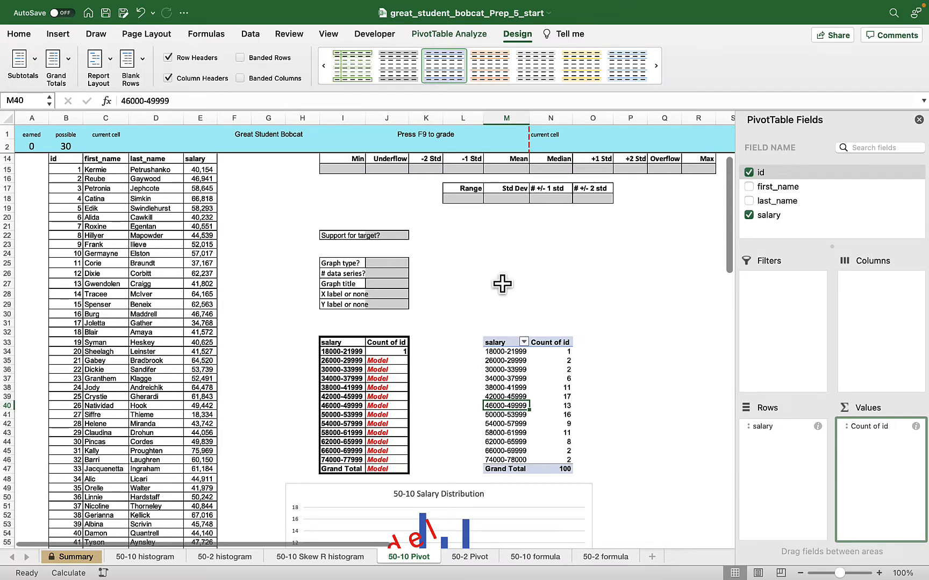
- Insert a PivotChart from the PivotTable and place it directly below the model chart, enlarged to about the model's width
{"action": "left_click", "coordinate": [478, 36]}
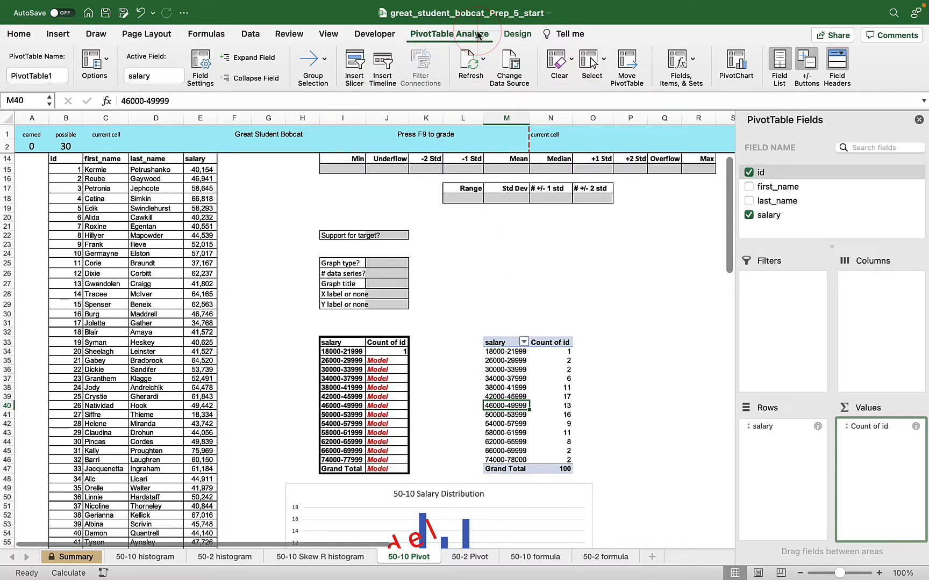
{"action": "left_click", "coordinate": [743, 66]}
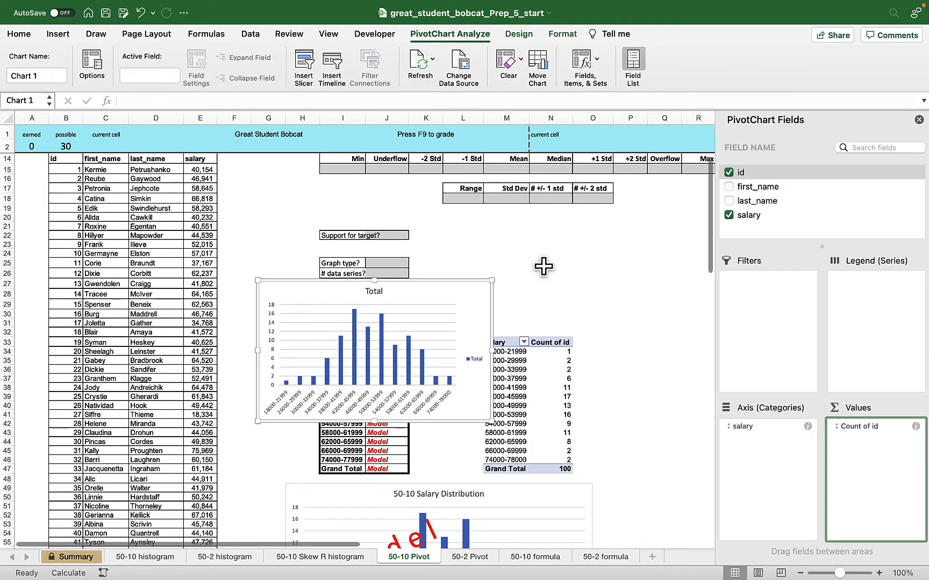
{"action": "scroll", "coordinate": [544, 267], "scroll_direction": "down", "scroll_amount": 3}
{"action": "scroll", "coordinate": [543, 267], "scroll_direction": "down", "scroll_amount": 5}
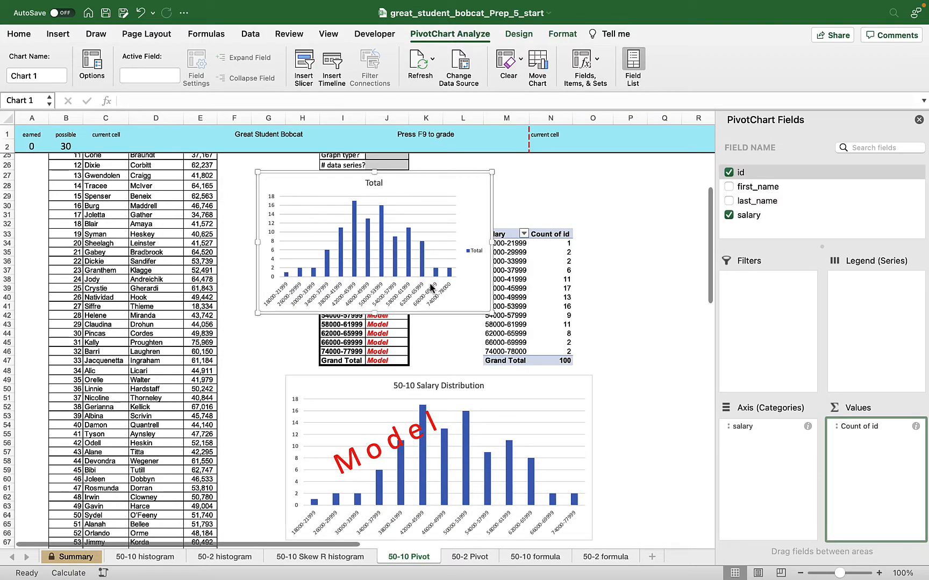
{"action": "scroll", "coordinate": [430, 283], "scroll_direction": "down", "scroll_amount": 5}
{"action": "scroll", "coordinate": [429, 283], "scroll_direction": "down", "scroll_amount": 2}
{"action": "left_click_drag", "start_coordinate": [423, 224], "coordinate": [455, 529]}
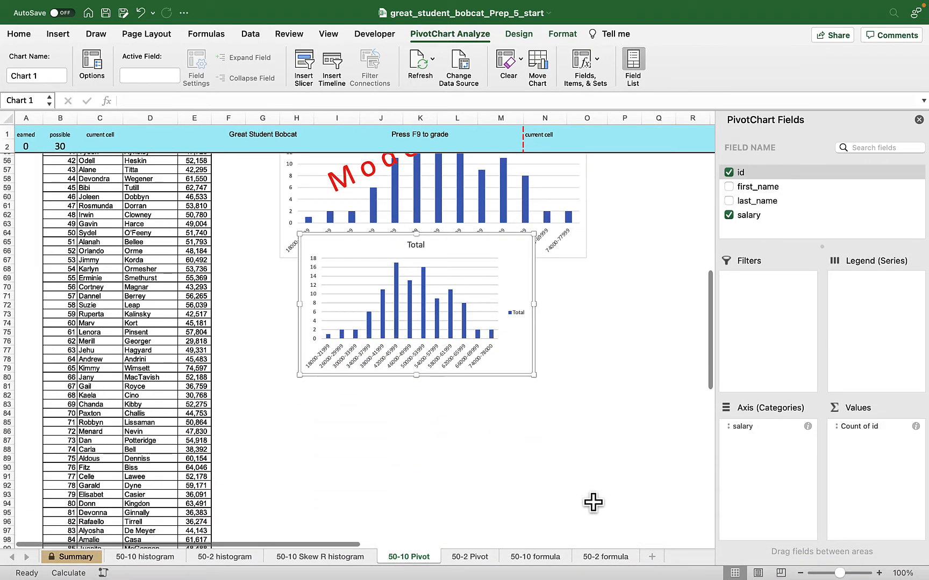
{"action": "left_click_drag", "start_coordinate": [468, 375], "coordinate": [450, 414]}
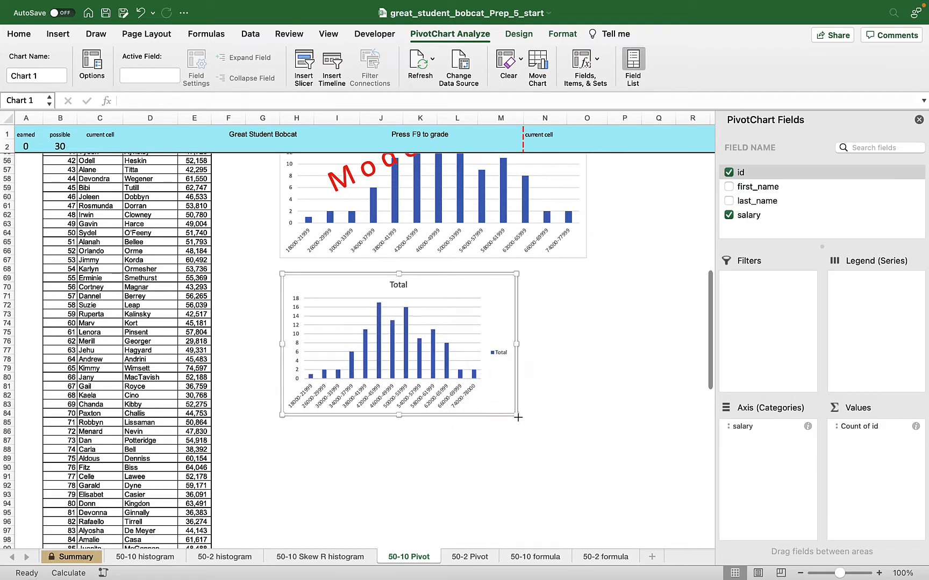
{"action": "left_click_drag", "start_coordinate": [516, 415], "coordinate": [589, 451]}
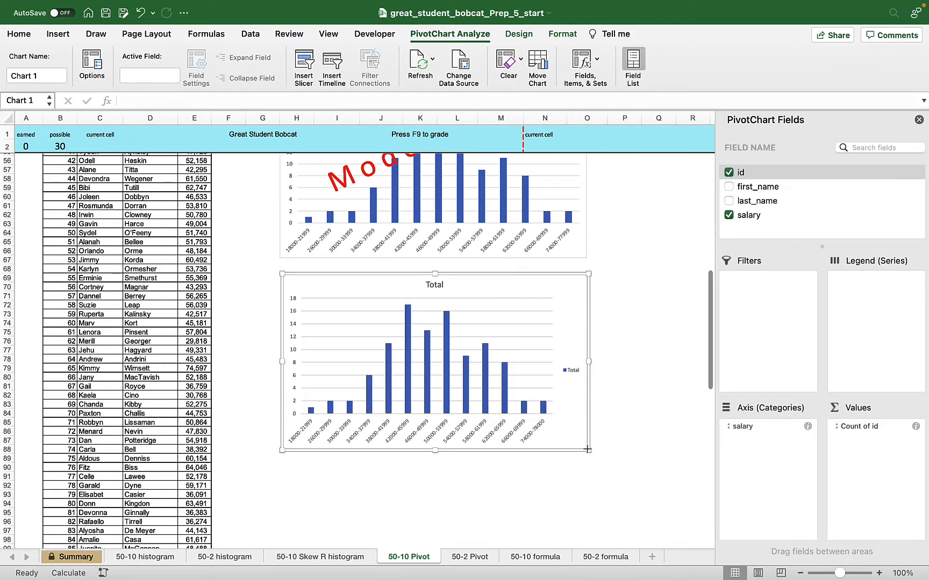
- Delete the PivotChart's legend and change its title to "50-10 Salary Distribution"
{"action": "left_click", "coordinate": [571, 375]}
{"action": "key", "text": "Delete"}
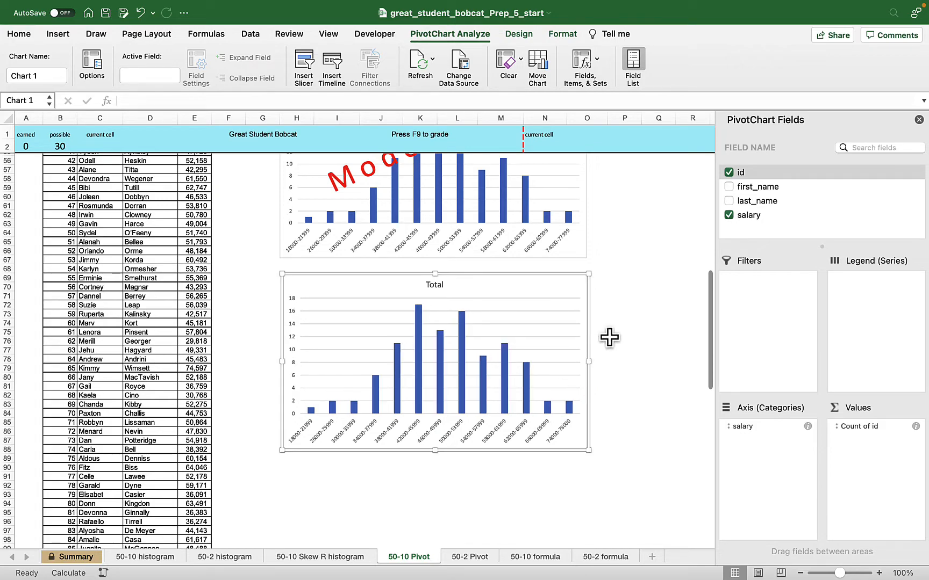
{"action": "scroll", "coordinate": [609, 337], "scroll_direction": "up", "scroll_amount": 5}
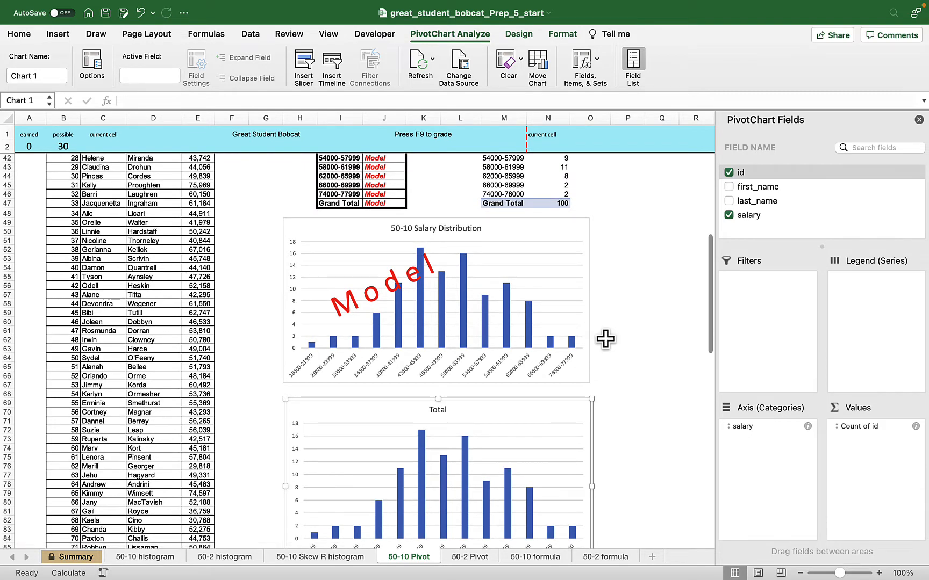
{"action": "double_click", "coordinate": [435, 410]}
{"action": "double_click", "coordinate": [434, 411]}
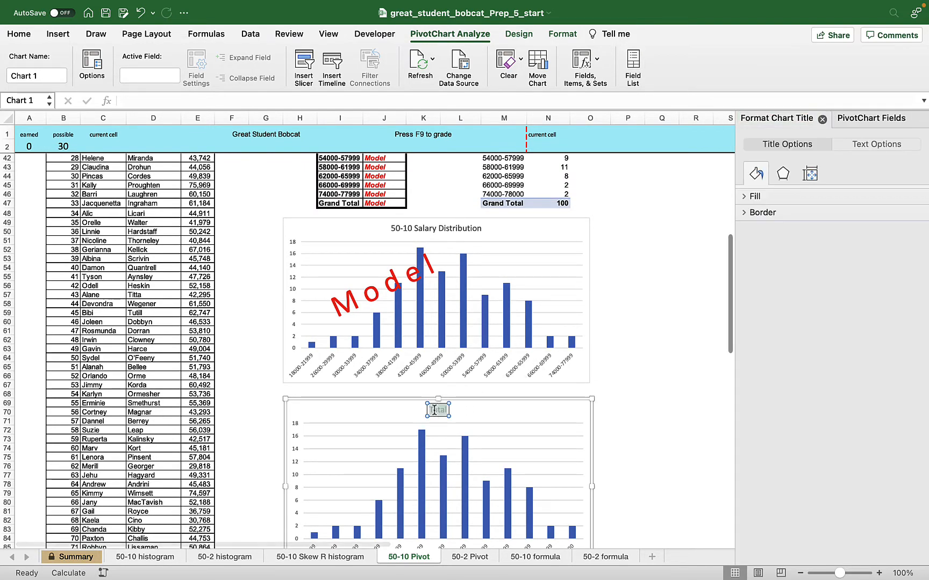
{"action": "type", "text": "50-"}
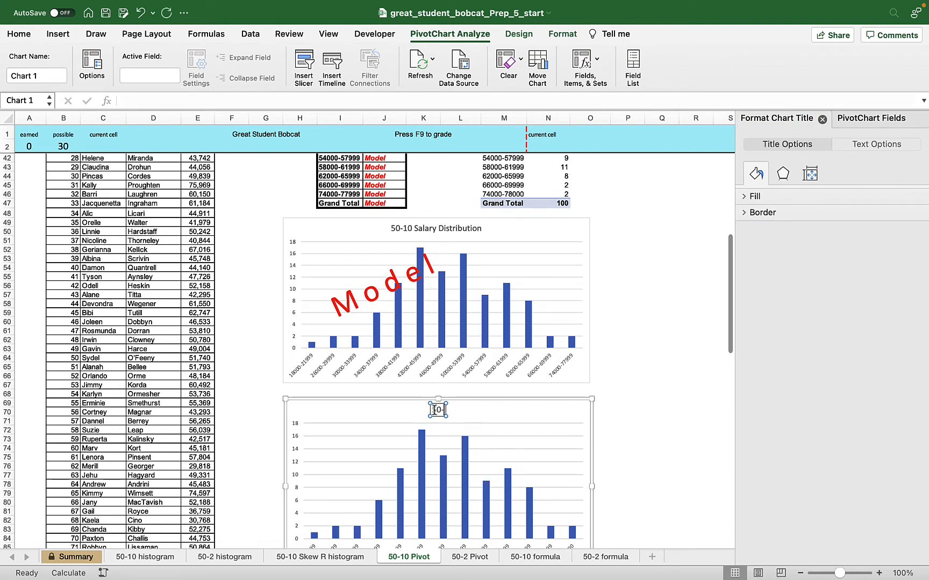
{"action": "type", "text": "10 Salary Distribution"}
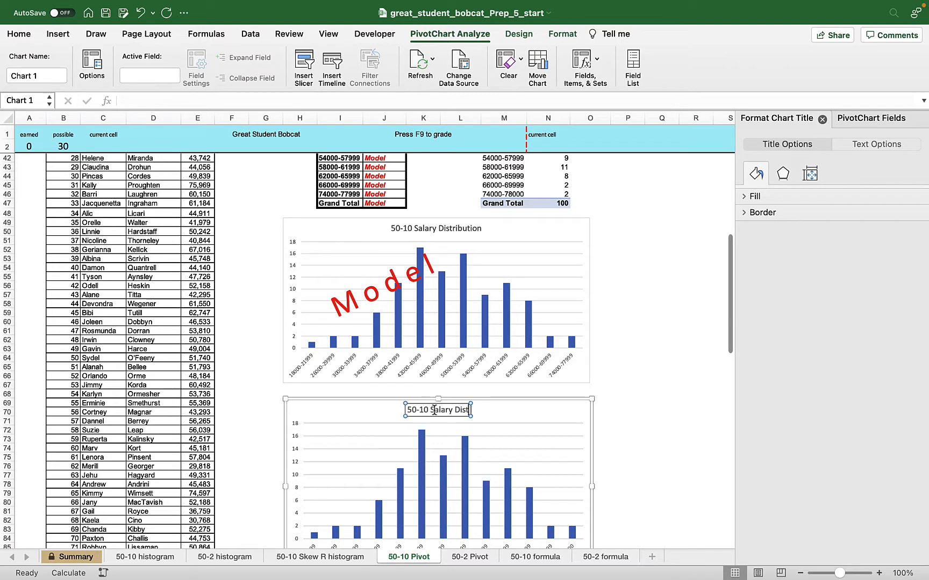
{"action": "left_click", "coordinate": [655, 318]}
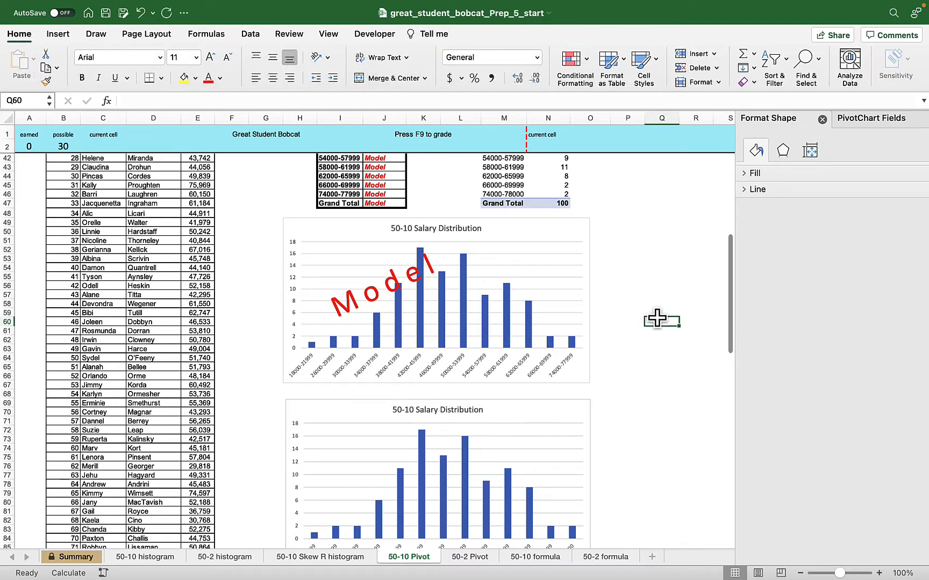
{"action": "scroll", "coordinate": [656, 317], "scroll_direction": "up", "scroll_amount": 5}
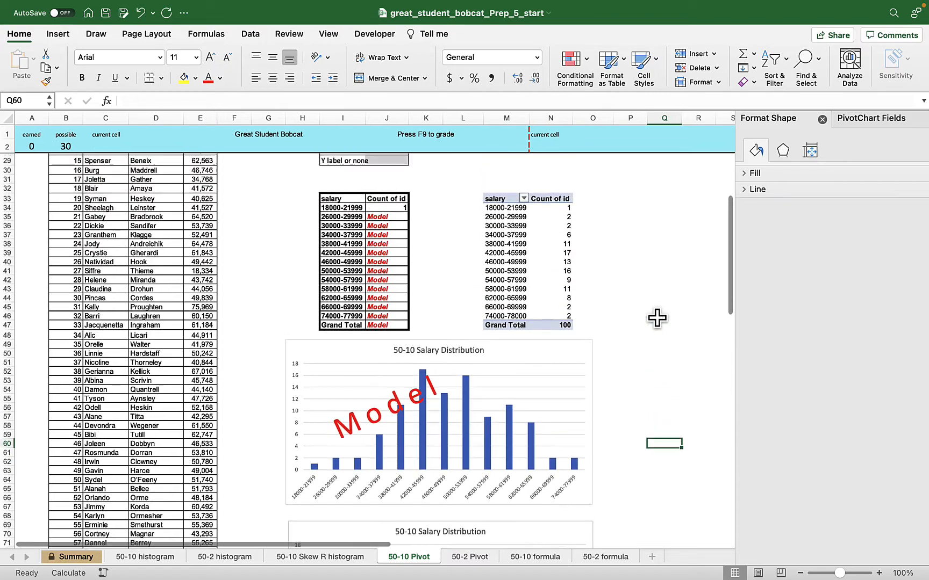
{"action": "scroll", "coordinate": [655, 318], "scroll_direction": "down", "scroll_amount": 10}
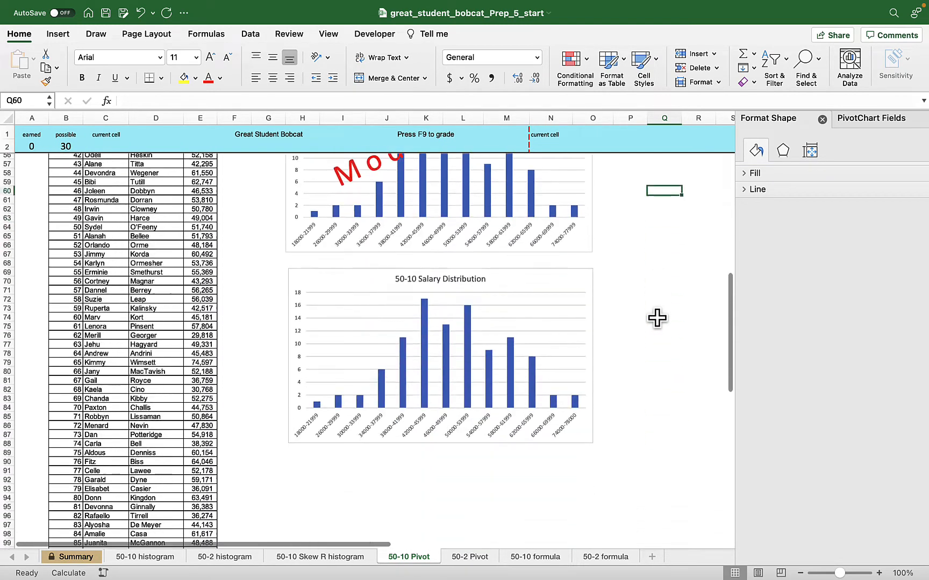
- Answer the 50-10 Pivot graph questions with column as the graph type and 1 as the number of data series
{"action": "scroll", "coordinate": [655, 318], "scroll_direction": "up", "scroll_amount": 5}
{"action": "scroll", "coordinate": [656, 317], "scroll_direction": "up", "scroll_amount": 13}
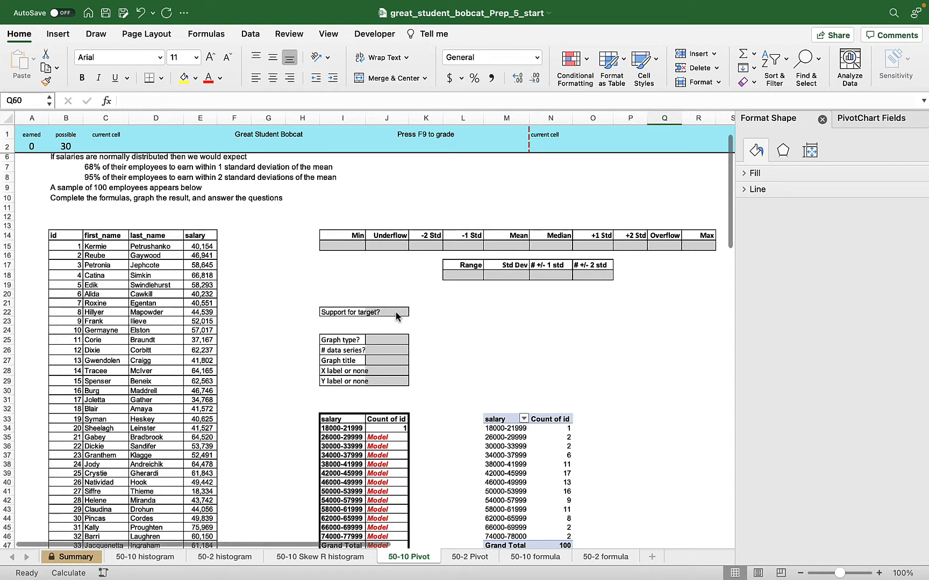
{"action": "left_click", "coordinate": [383, 339]}
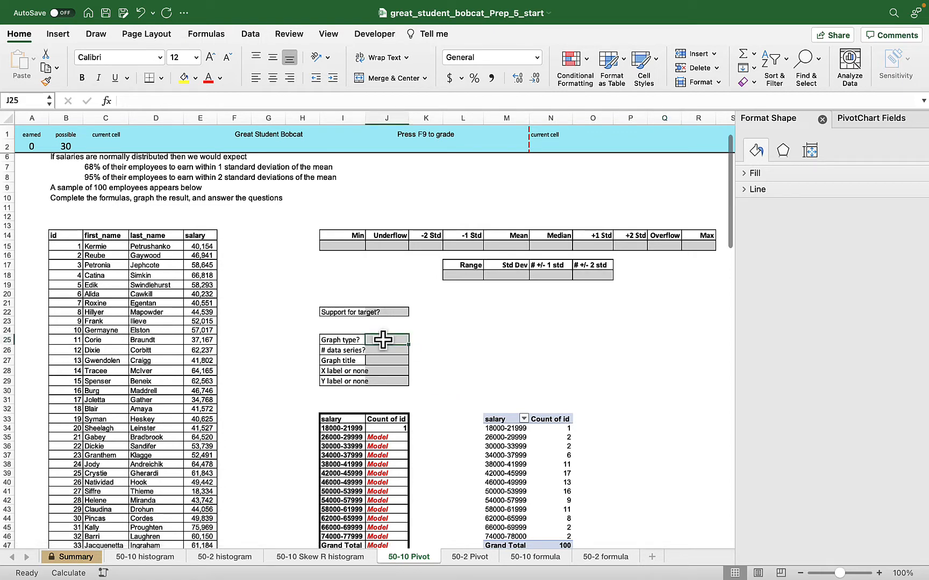
{"action": "type", "text": "col"}
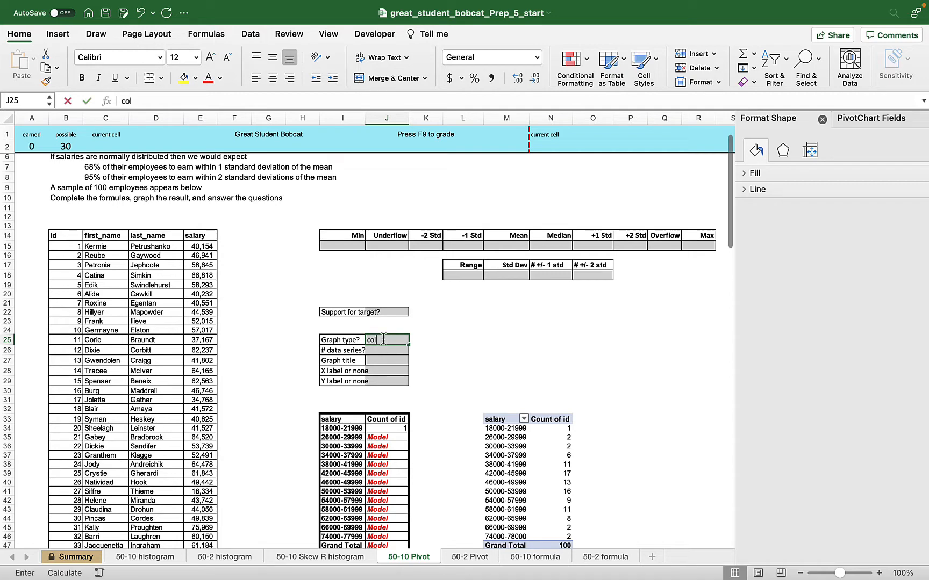
{"action": "type", "text": "umn"}
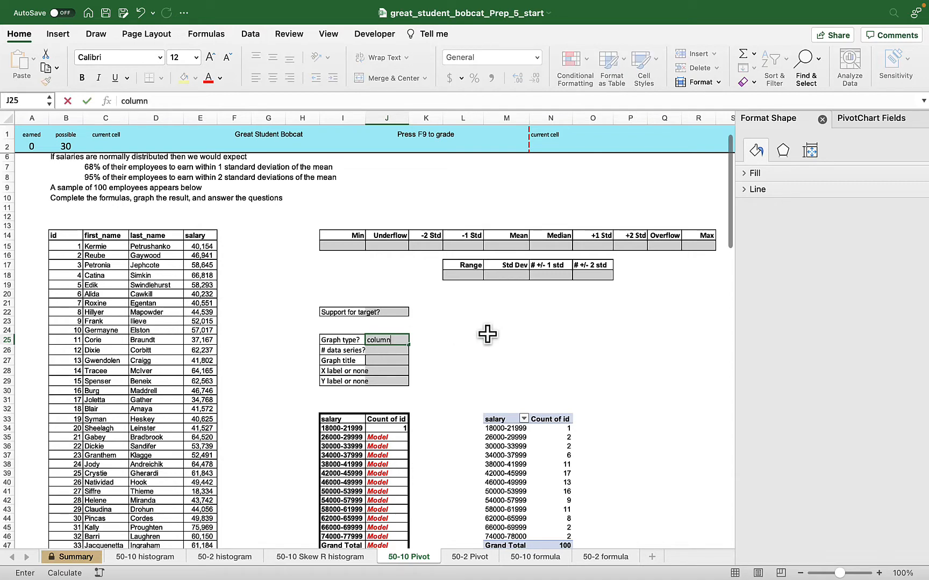
{"action": "left_click", "coordinate": [392, 352]}
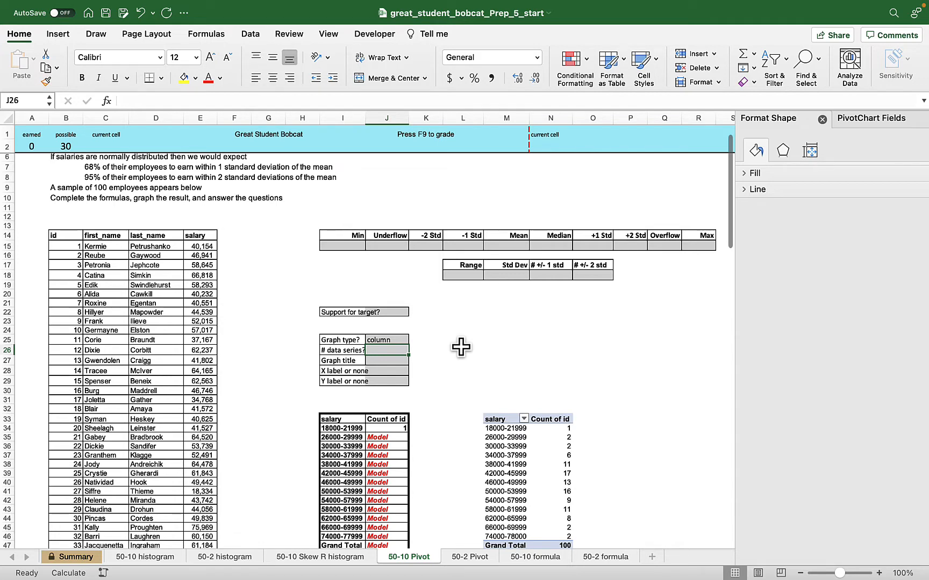
{"action": "type", "text": "1"}
{"action": "key", "text": "Return"}
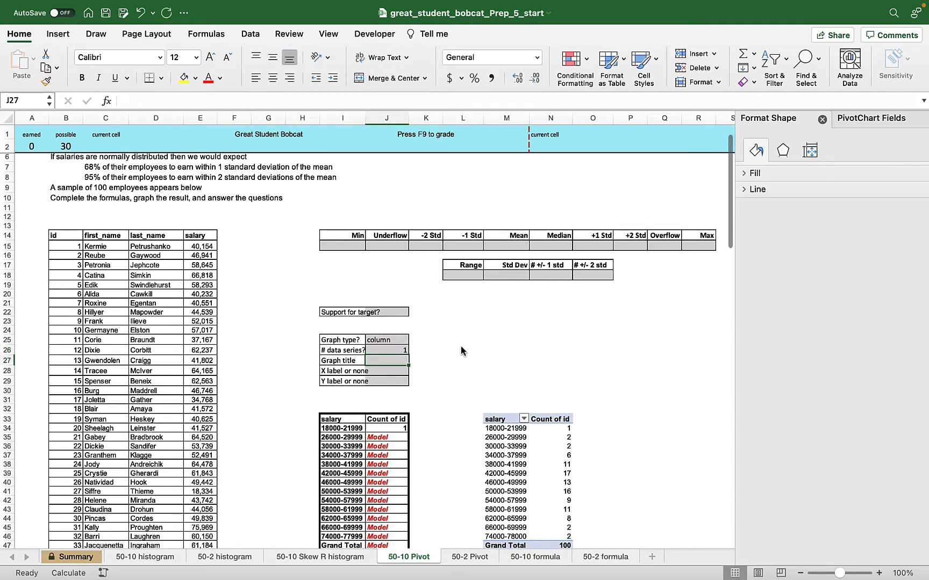
- Enter "50-10 Salary Distribution" as the graph title answer in J27
{"action": "scroll", "coordinate": [460, 345], "scroll_direction": "down", "scroll_amount": 8}
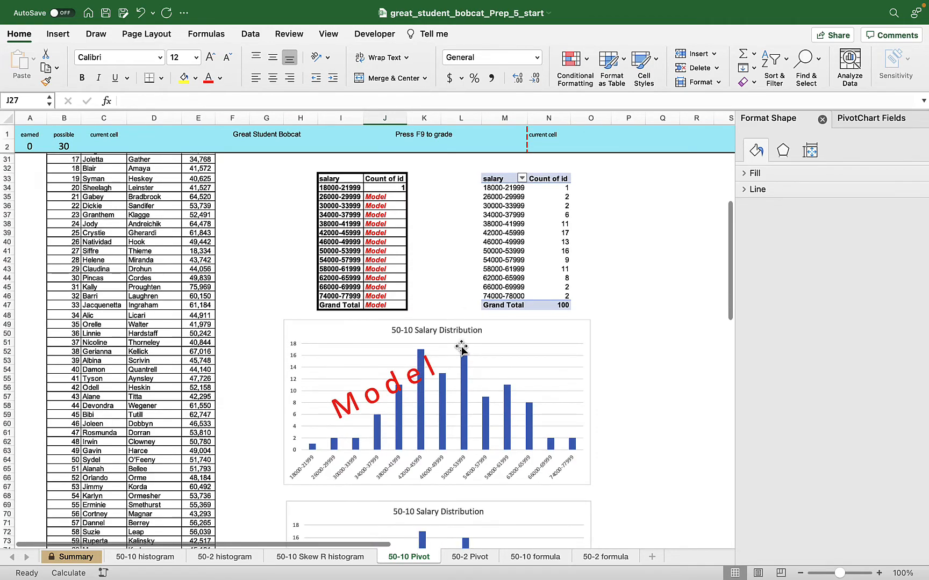
{"action": "scroll", "coordinate": [461, 347], "scroll_direction": "up", "scroll_amount": 8}
{"action": "type", "text": "50"}
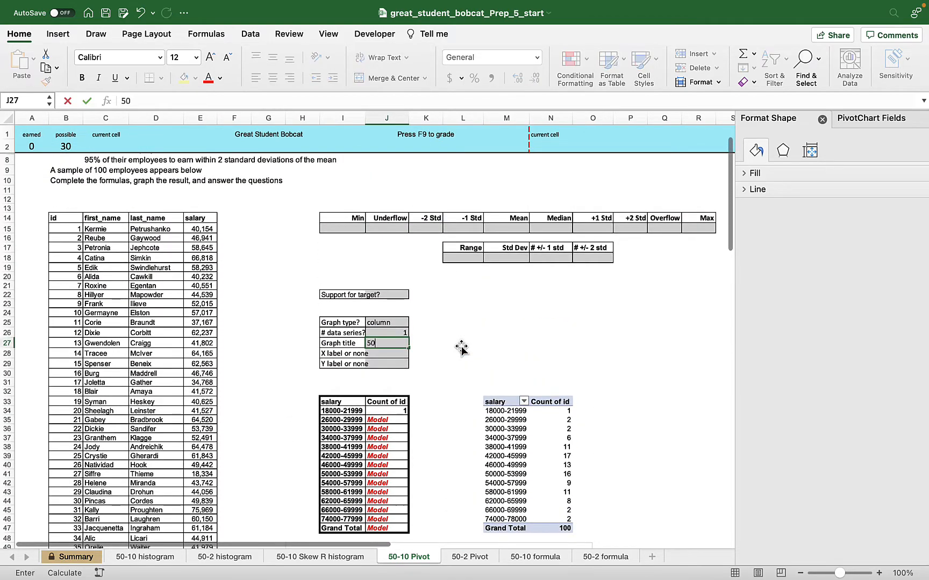
{"action": "type", "text": "-10 Sa"}
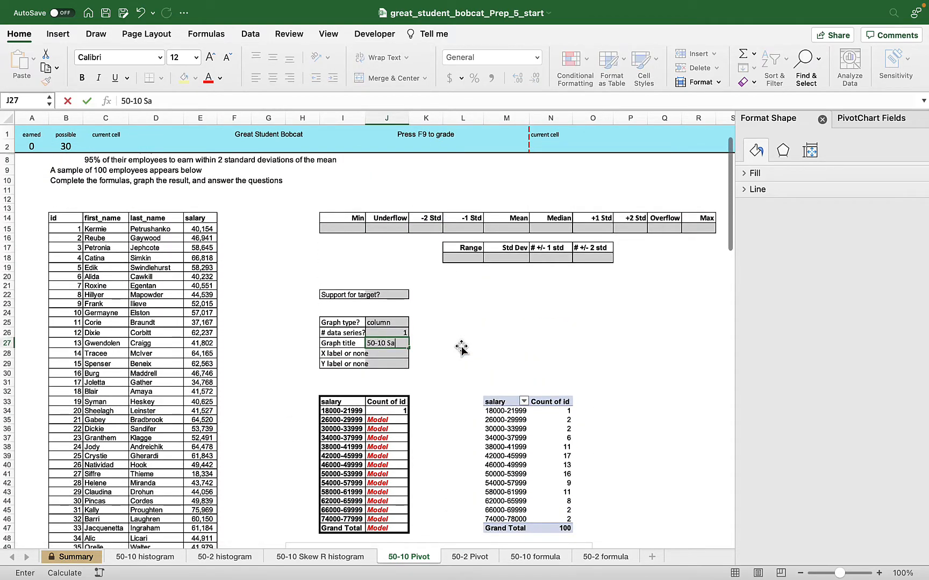
{"action": "type", "text": "lary Distr"}
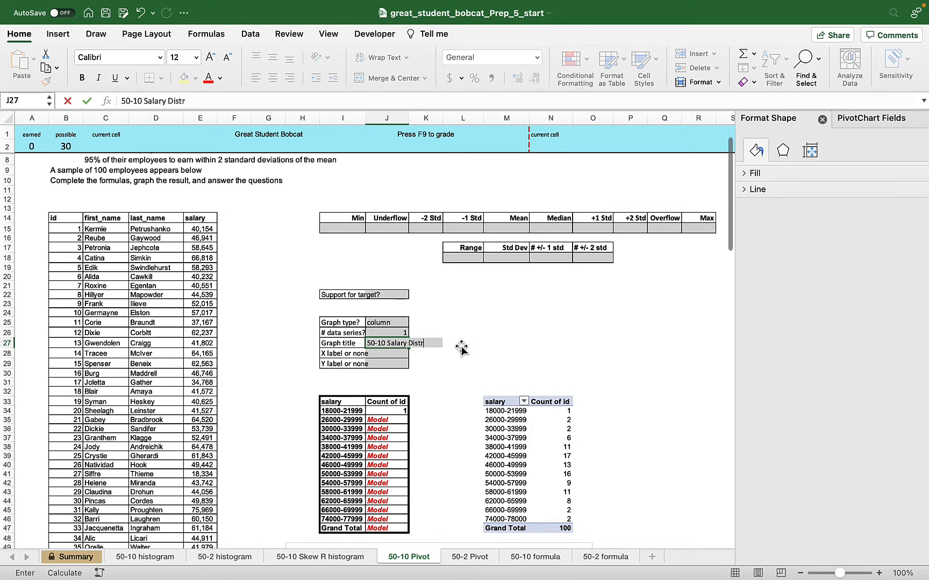
{"action": "type", "text": "ibution"}
- Enter none for both the X label and Y label answers in J28 and J29
{"action": "left_click", "coordinate": [396, 352]}
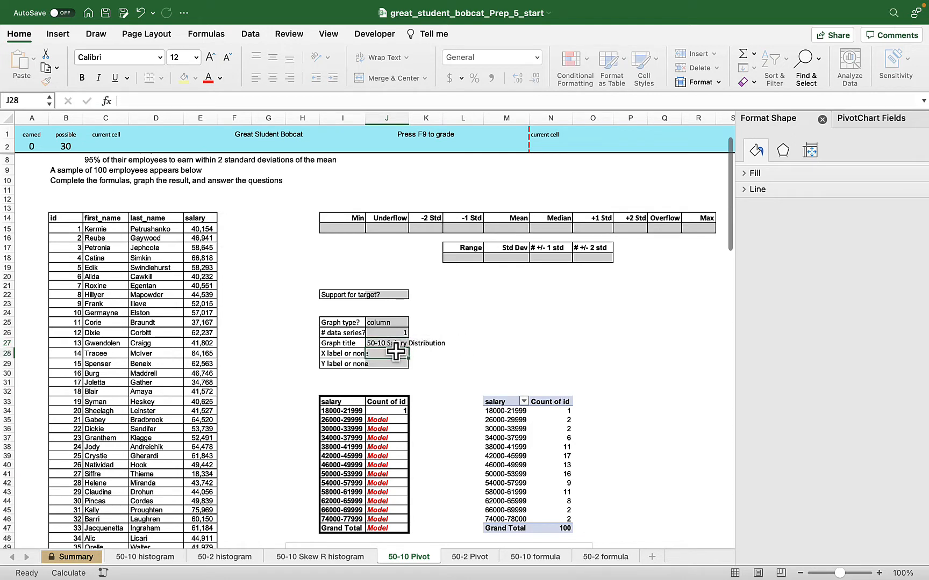
{"action": "type", "text": "no"}
{"action": "key", "text": "Return"}
{"action": "type", "text": "none"}
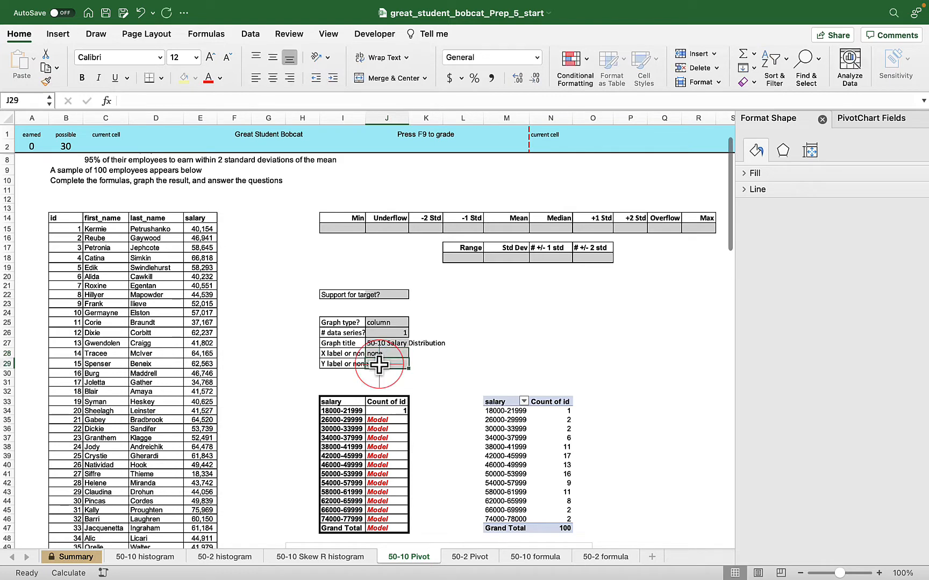
- Recalculate the 50-10 Pivot worksheet to grade its answers, and review the graded sheet down to the charts
{"action": "left_click", "coordinate": [495, 362]}
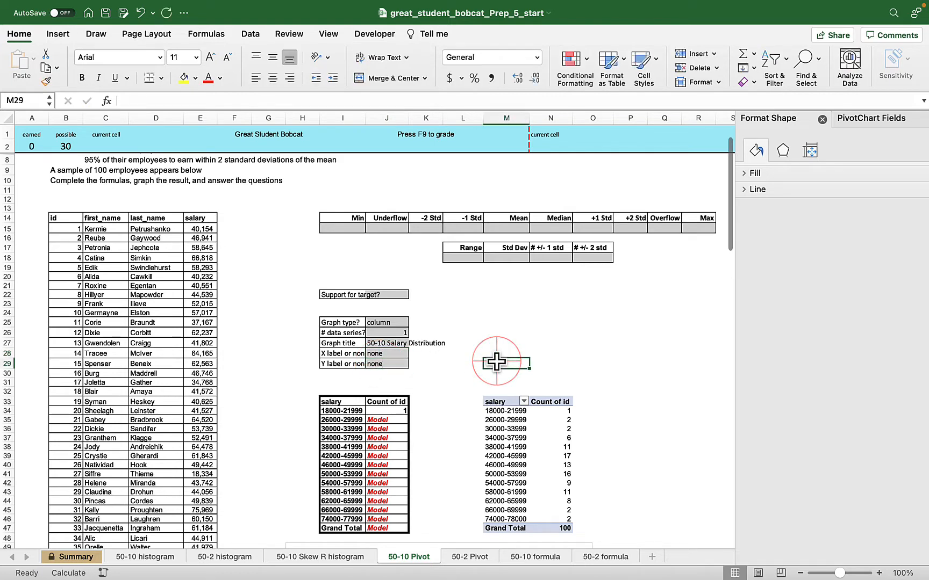
{"action": "key", "text": "F9"}
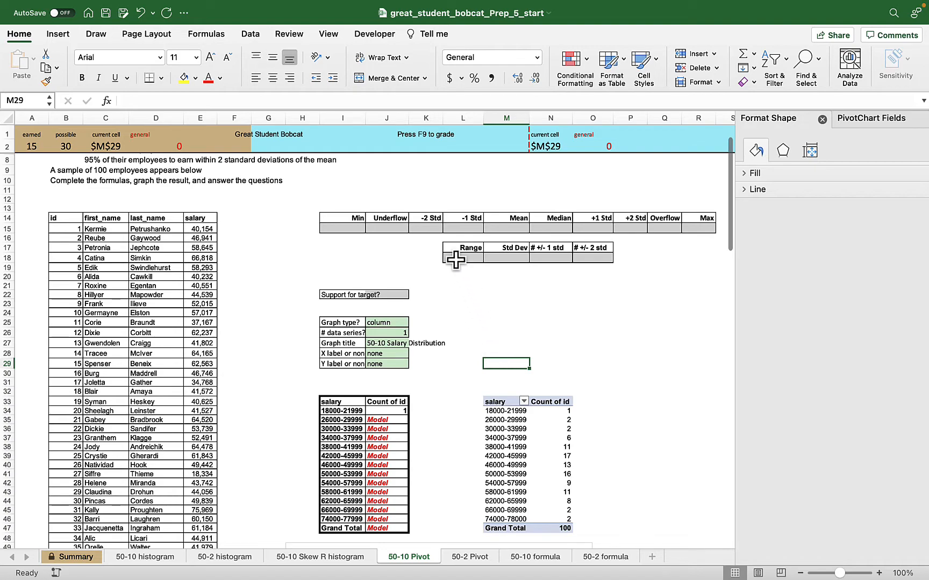
{"action": "scroll", "coordinate": [456, 261], "scroll_direction": "down", "scroll_amount": 10}
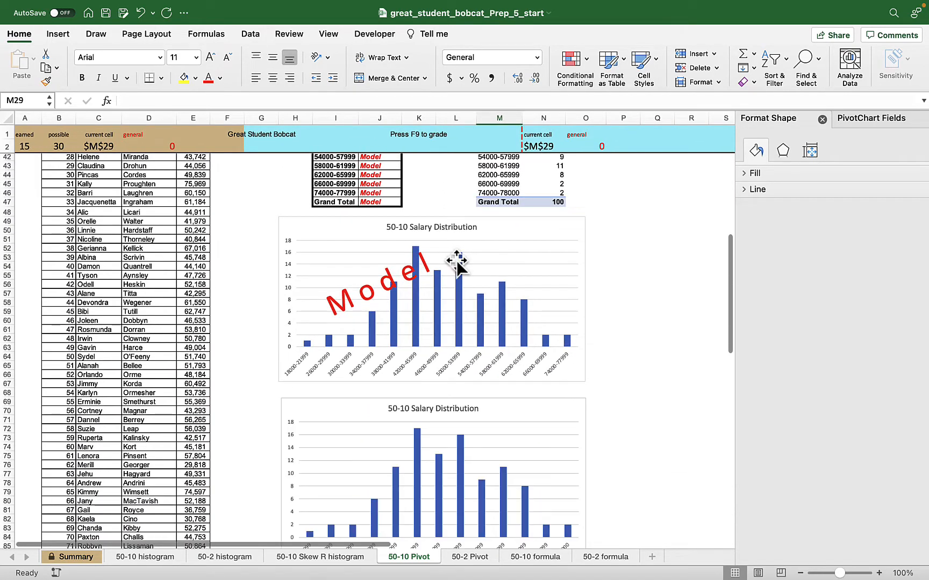
- Switch to the 50-2 Pivot worksheet and examine its model table and chart against the 50-10 Pivot sheet
{"action": "left_click", "coordinate": [468, 559]}
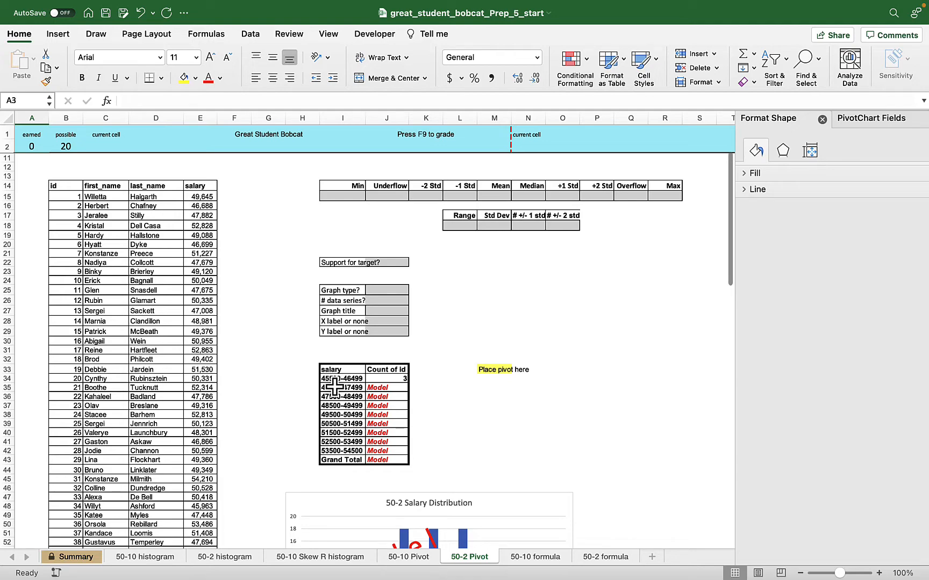
{"action": "left_click", "coordinate": [414, 558]}
{"action": "scroll", "coordinate": [367, 424], "scroll_direction": "up", "scroll_amount": 4}
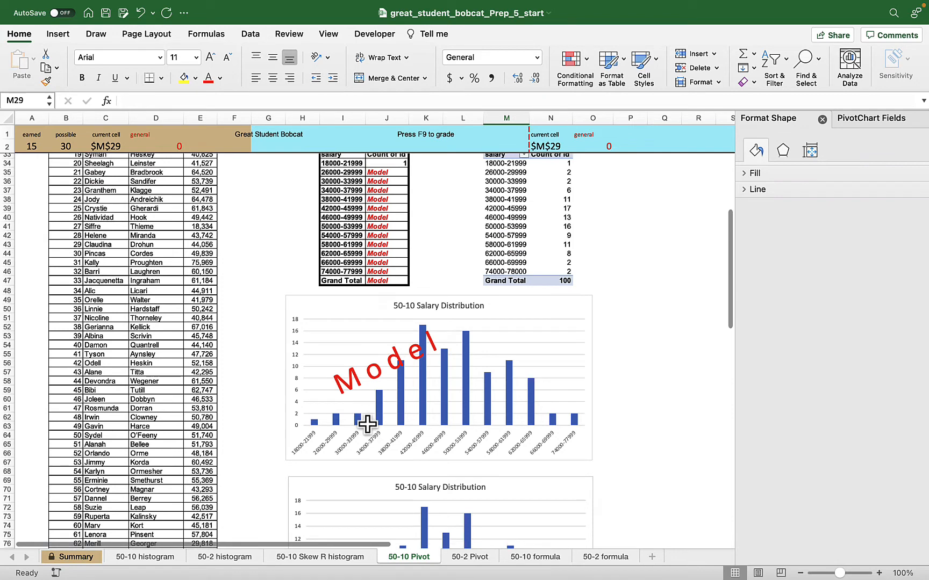
{"action": "key", "text": "ctrl+Page_Down"}
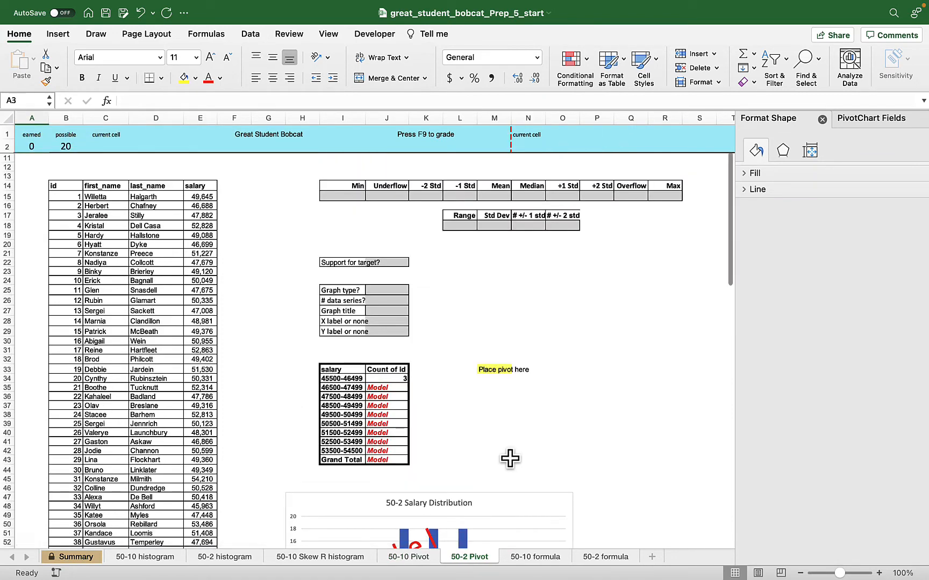
{"action": "scroll", "coordinate": [510, 458], "scroll_direction": "down", "scroll_amount": 7}
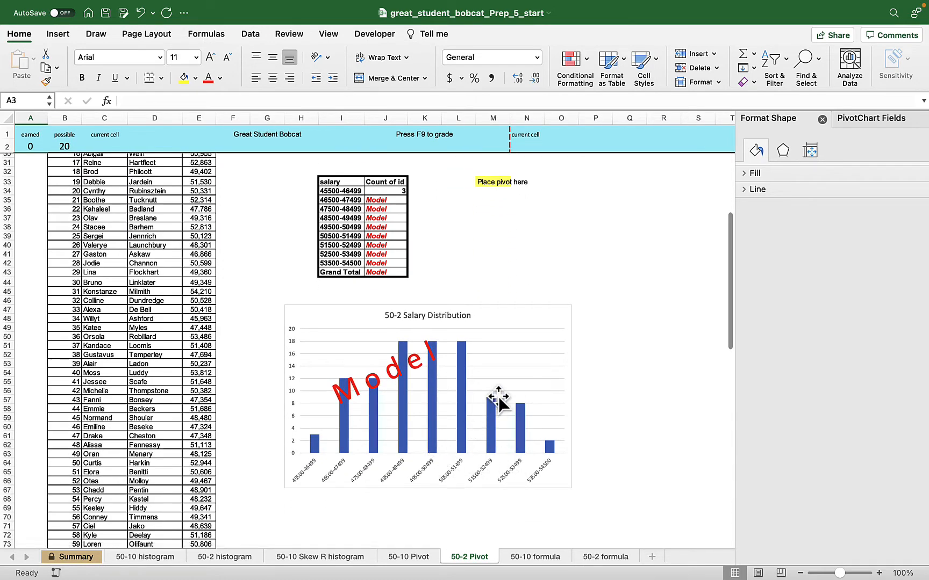
{"action": "scroll", "coordinate": [498, 396], "scroll_direction": "up", "scroll_amount": 7}
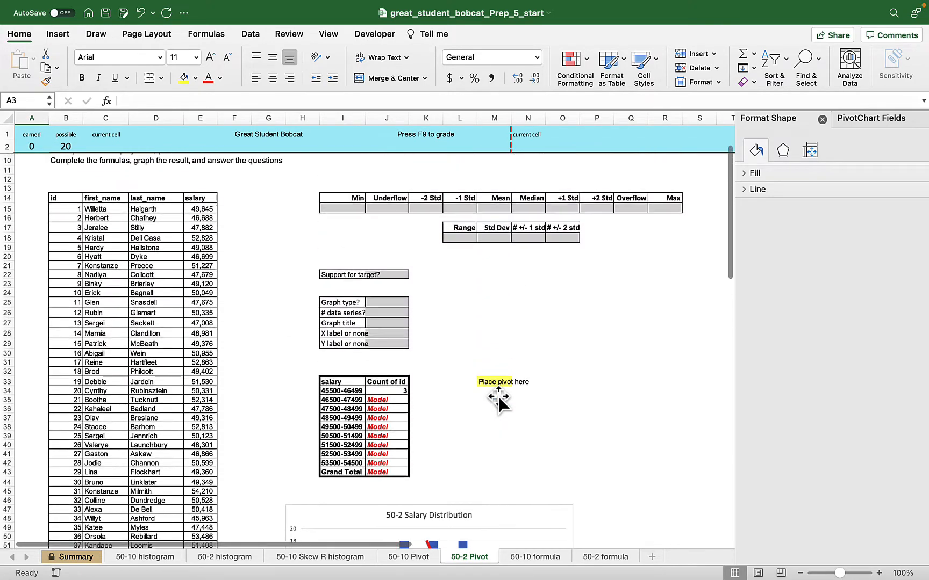
{"action": "scroll", "coordinate": [498, 396], "scroll_direction": "up", "scroll_amount": 1}
- Create a PivotTable from the employee data B14:E114 at M33 on the 50-2 Pivot sheet, replacing the placeholder text
{"action": "left_click", "coordinate": [161, 370]}
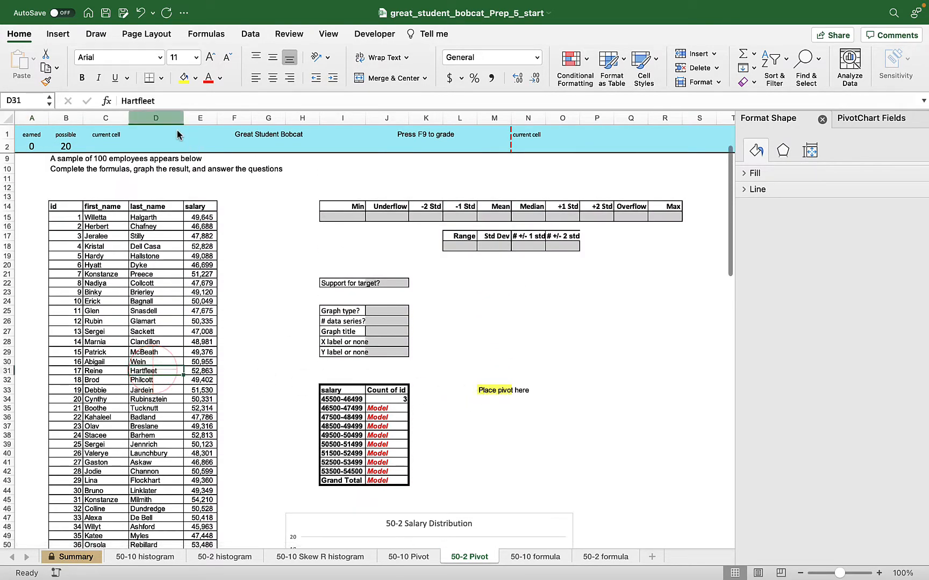
{"action": "left_click", "coordinate": [58, 33]}
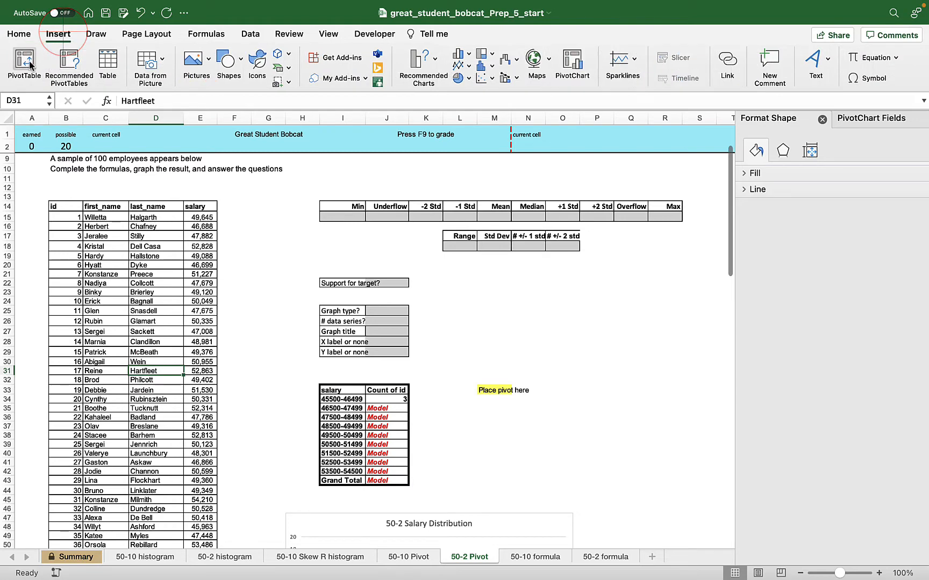
{"action": "left_click", "coordinate": [24, 64]}
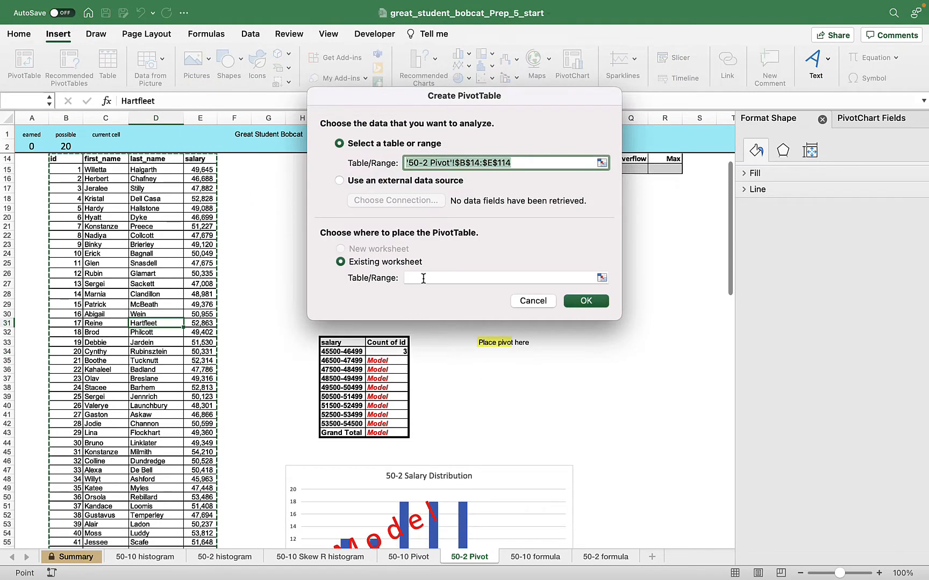
{"action": "left_click", "coordinate": [423, 279]}
{"action": "left_click", "coordinate": [501, 345]}
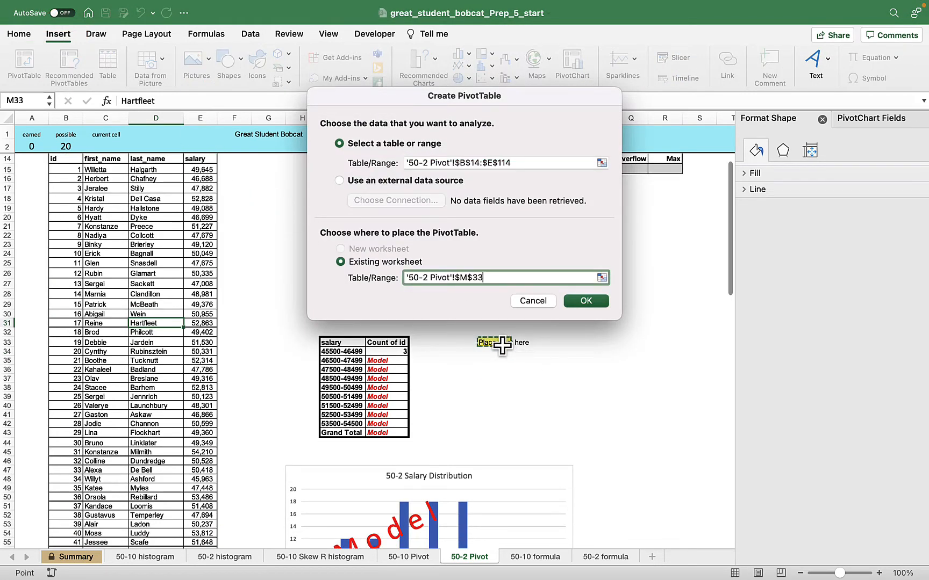
{"action": "left_click", "coordinate": [601, 300]}
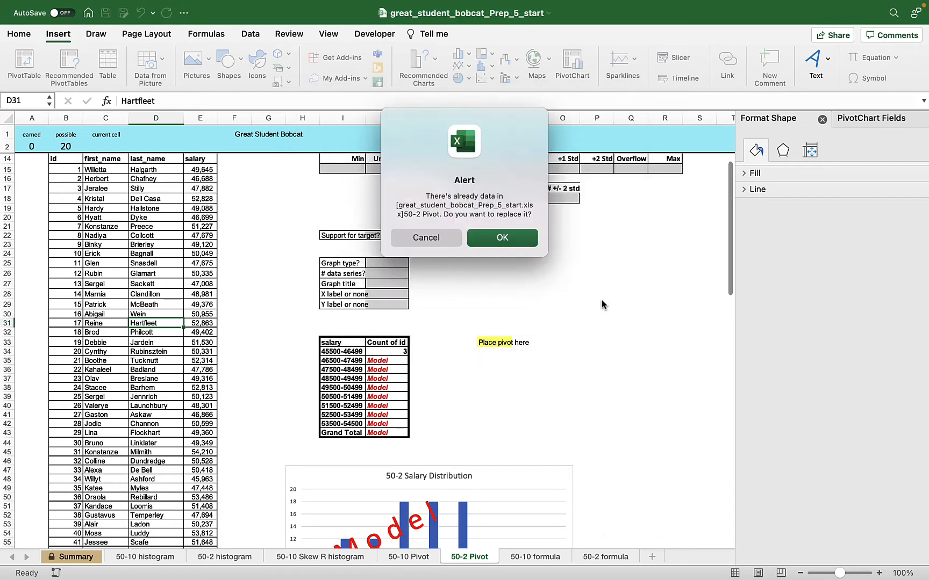
{"action": "left_click", "coordinate": [502, 237]}
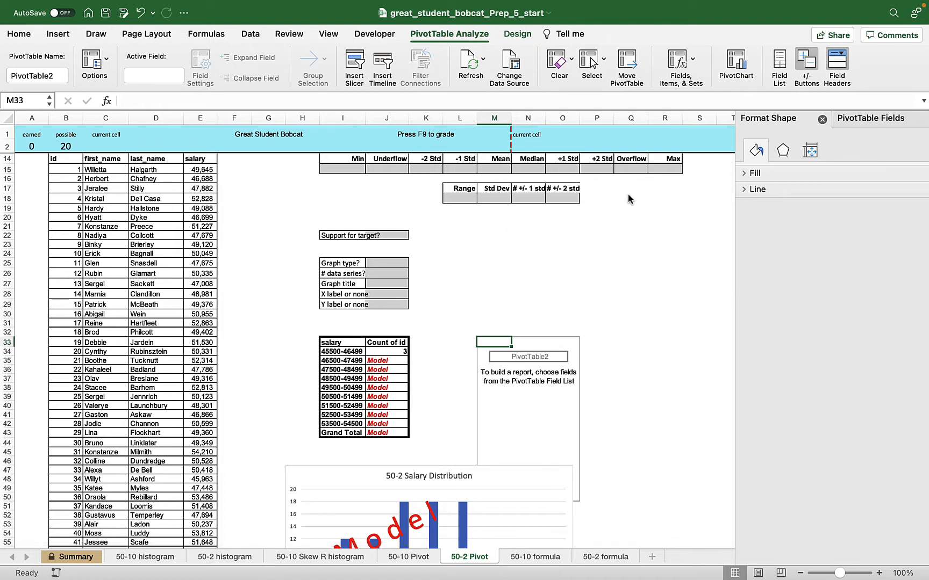
- Add salary to the new PivotTable's rows and group it from 45500 to 54500 by 1000
{"action": "left_click", "coordinate": [822, 123]}
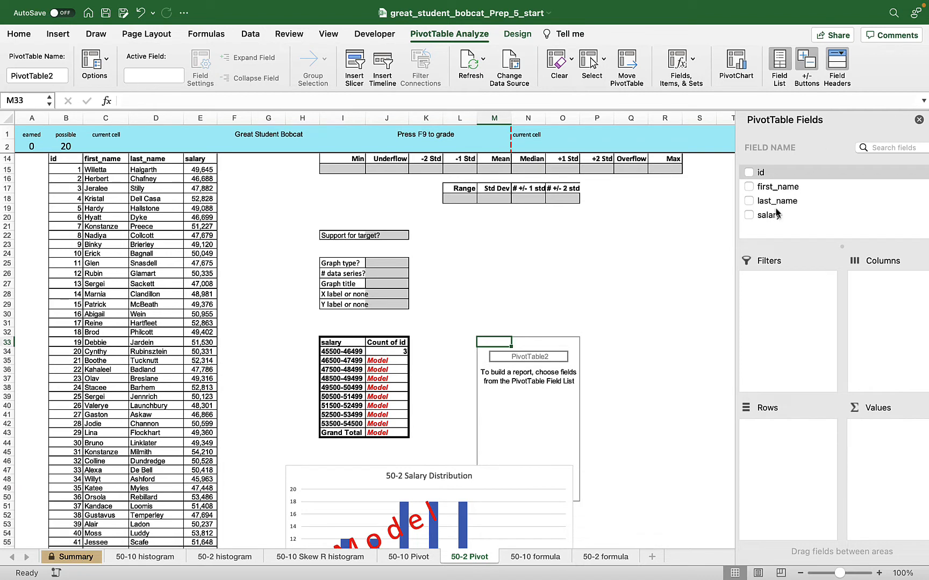
{"action": "left_click_drag", "start_coordinate": [776, 214], "coordinate": [791, 441]}
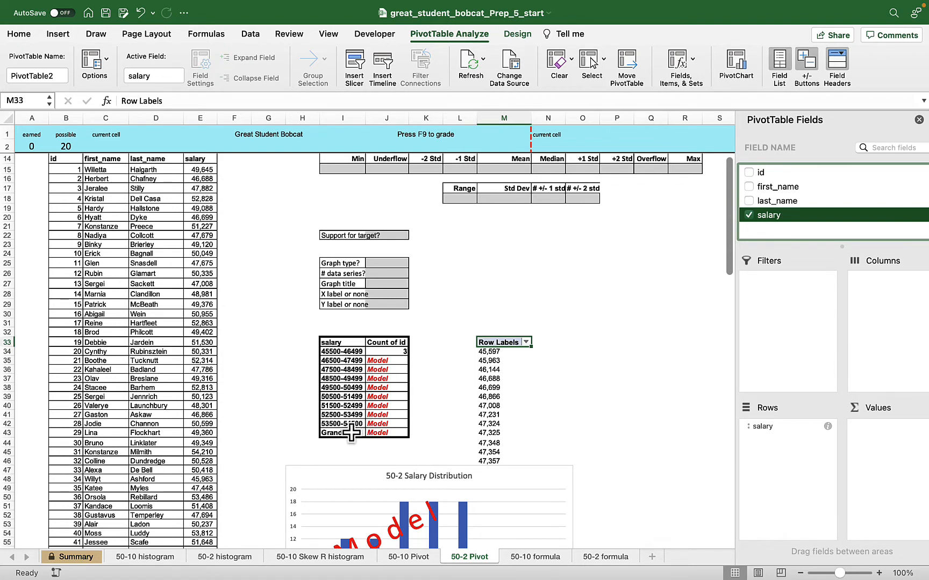
{"action": "left_click", "coordinate": [486, 371]}
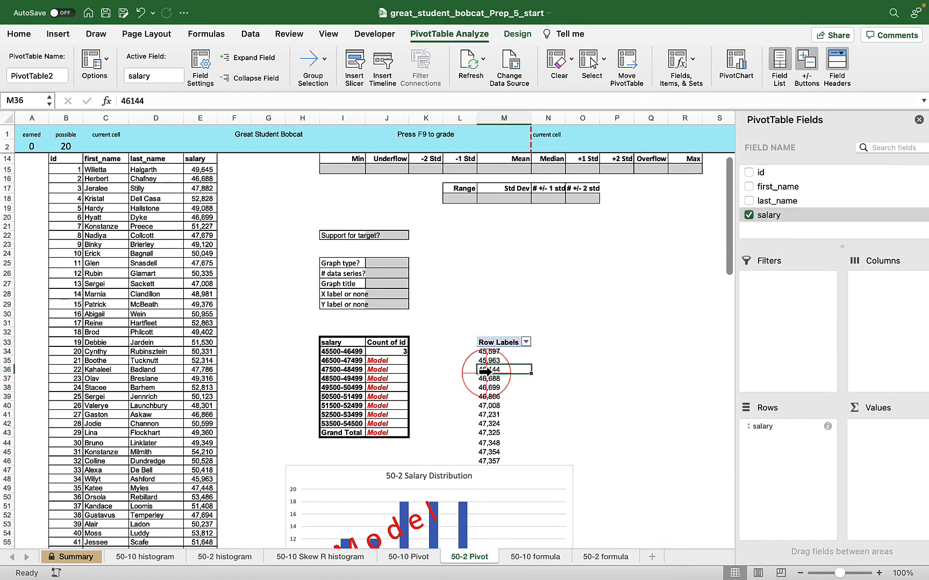
{"action": "left_click", "coordinate": [329, 81]}
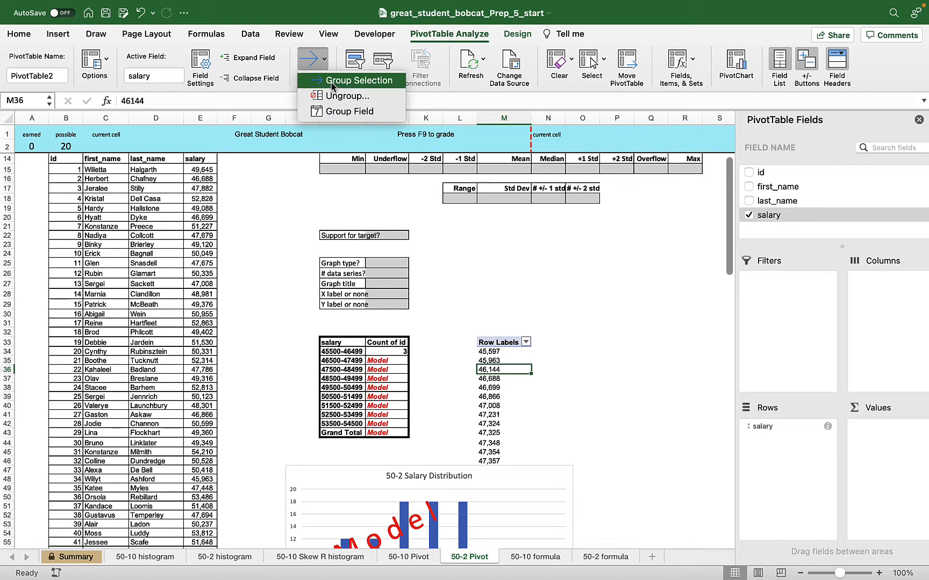
{"action": "left_click", "coordinate": [331, 86]}
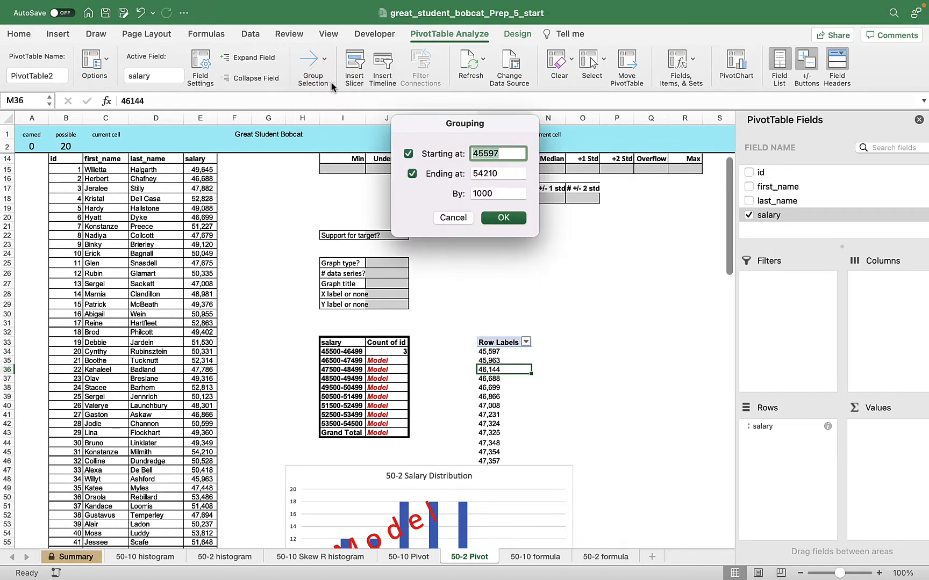
{"action": "type", "text": "45500"}
{"action": "double_click", "coordinate": [482, 175]}
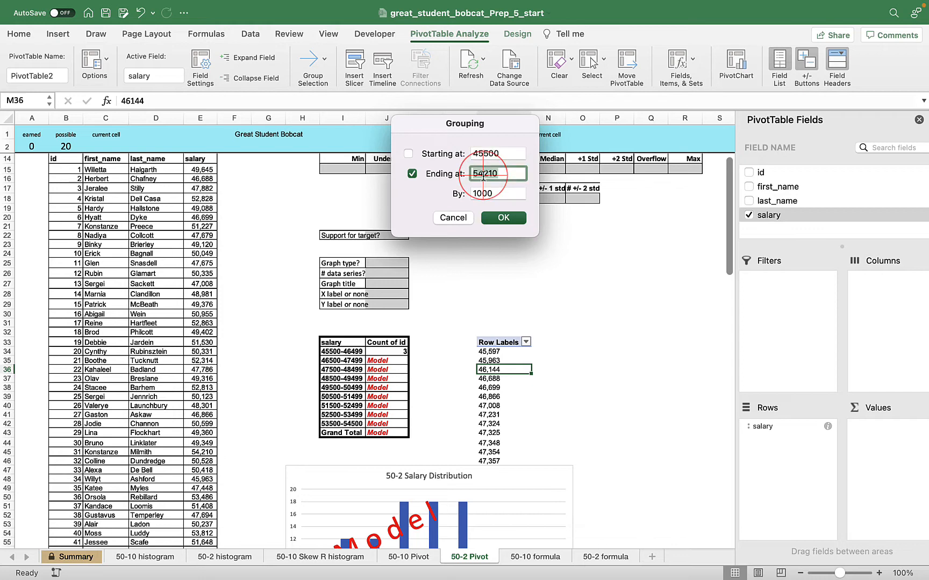
{"action": "type", "text": "5"}
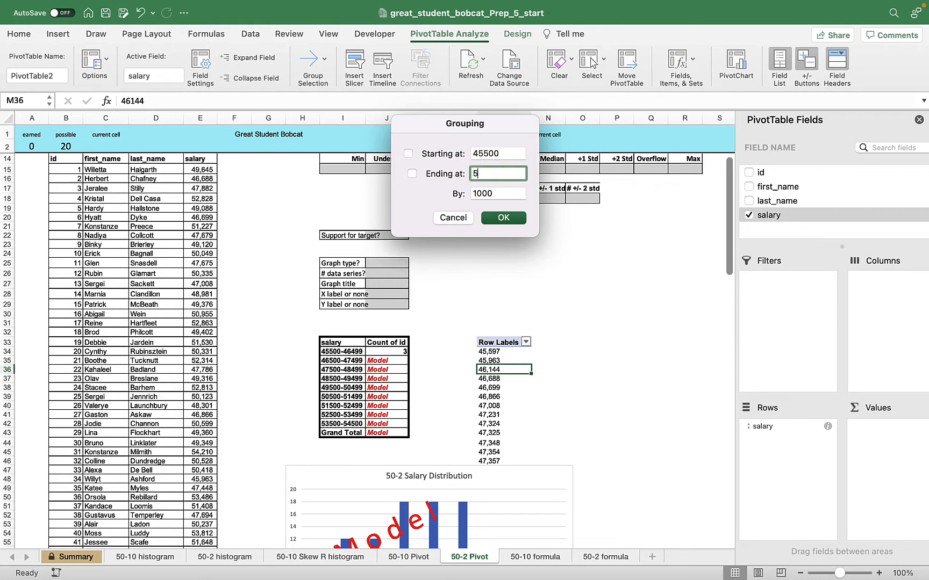
{"action": "type", "text": "4500"}
{"action": "left_click", "coordinate": [499, 218]}
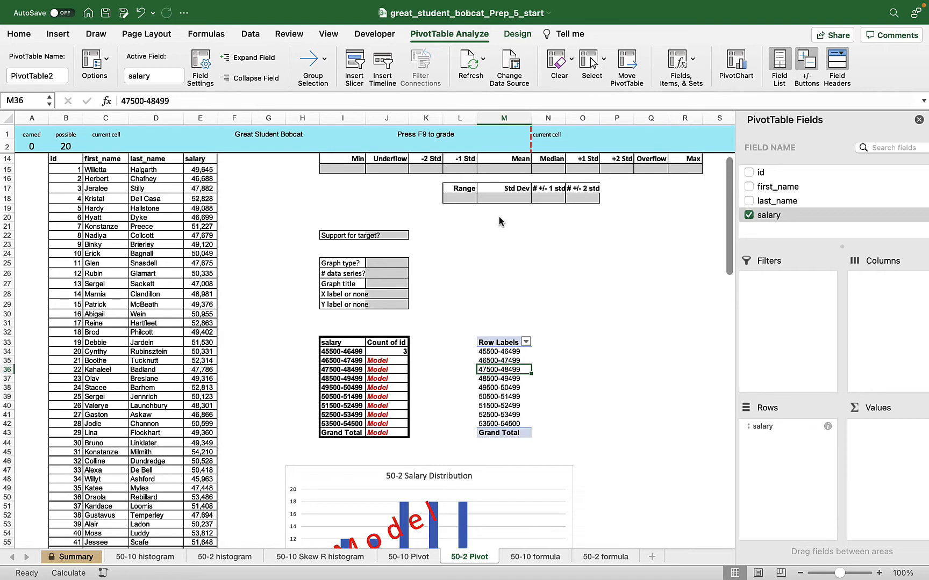
- Change the new PivotTable's report layout so its row header shows the salary field name instead of Row Labels
{"action": "left_click", "coordinate": [514, 34]}
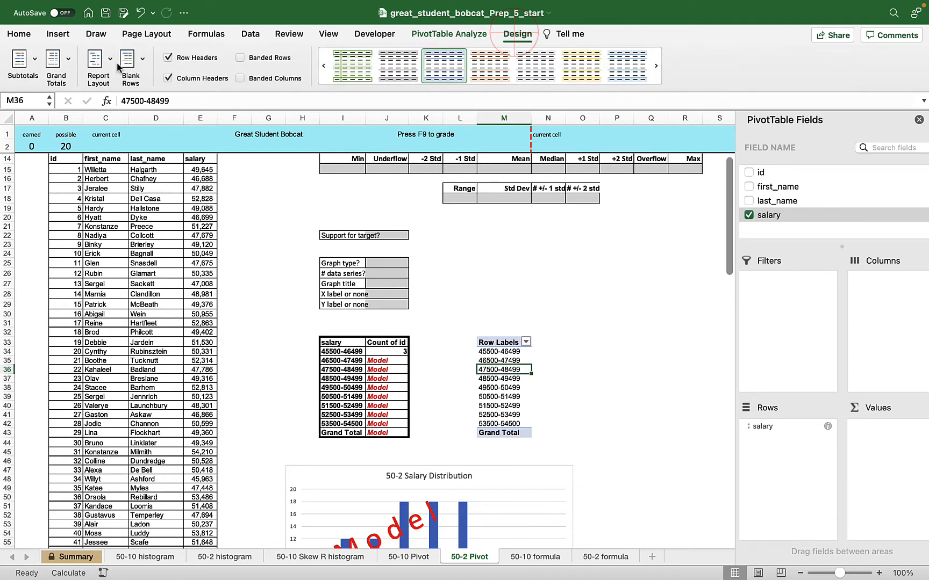
{"action": "left_click", "coordinate": [100, 58]}
{"action": "left_click", "coordinate": [110, 96]}
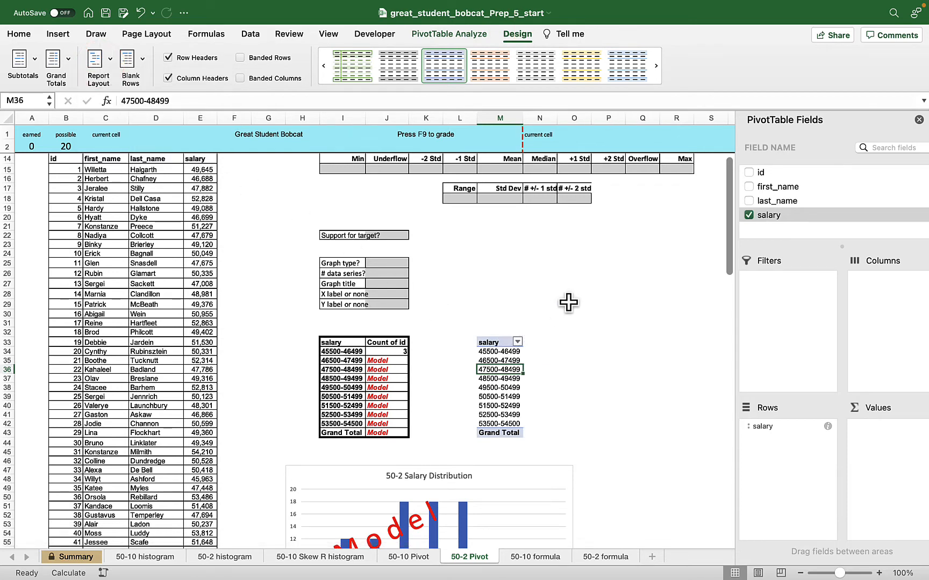
- Add id to the PivotTable's values and summarize it by Count
{"action": "left_click_drag", "start_coordinate": [760, 176], "coordinate": [901, 457]}
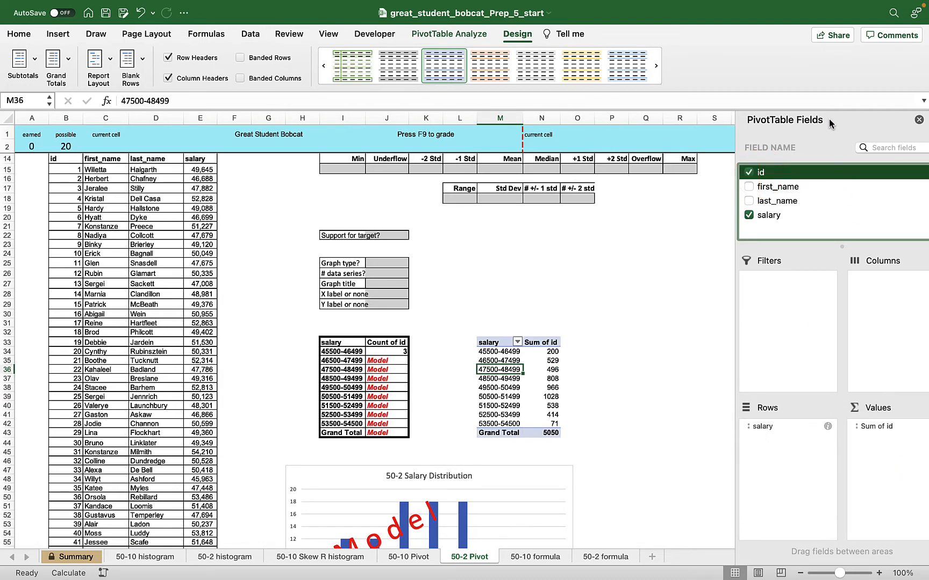
{"action": "left_click_drag", "start_coordinate": [828, 119], "coordinate": [790, 117]}
{"action": "left_click_drag", "start_coordinate": [799, 123], "coordinate": [801, 123]}
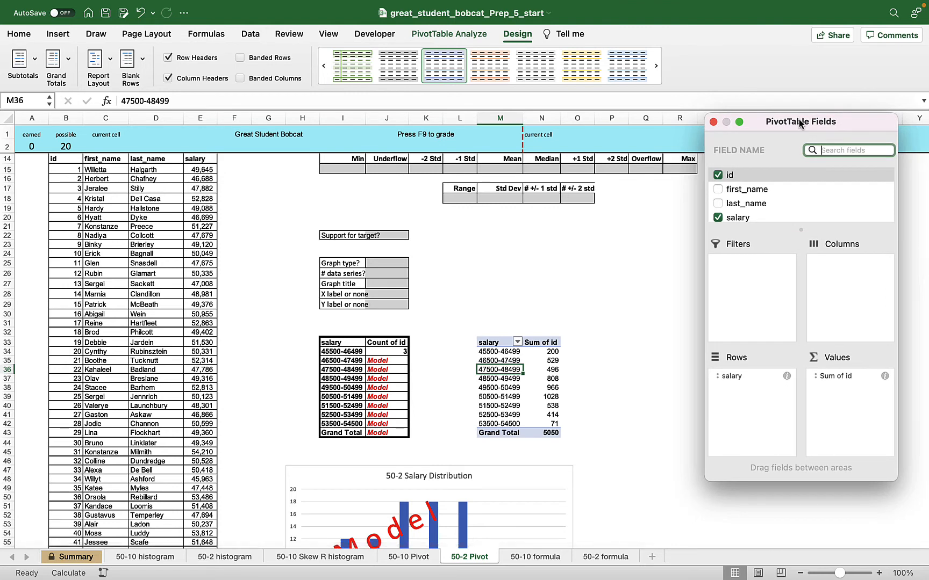
{"action": "left_click", "coordinate": [884, 376]}
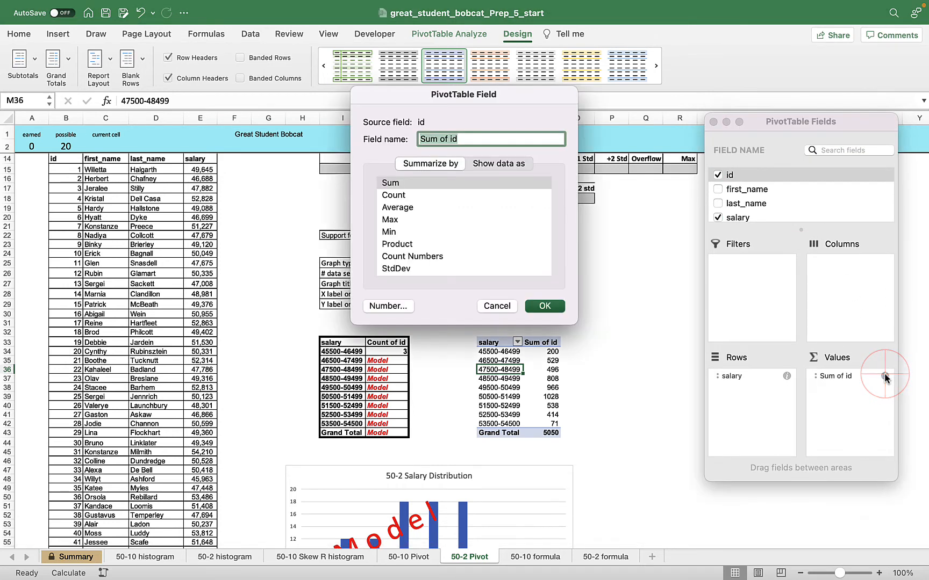
{"action": "key", "text": "Down"}
{"action": "left_click", "coordinate": [545, 306]}
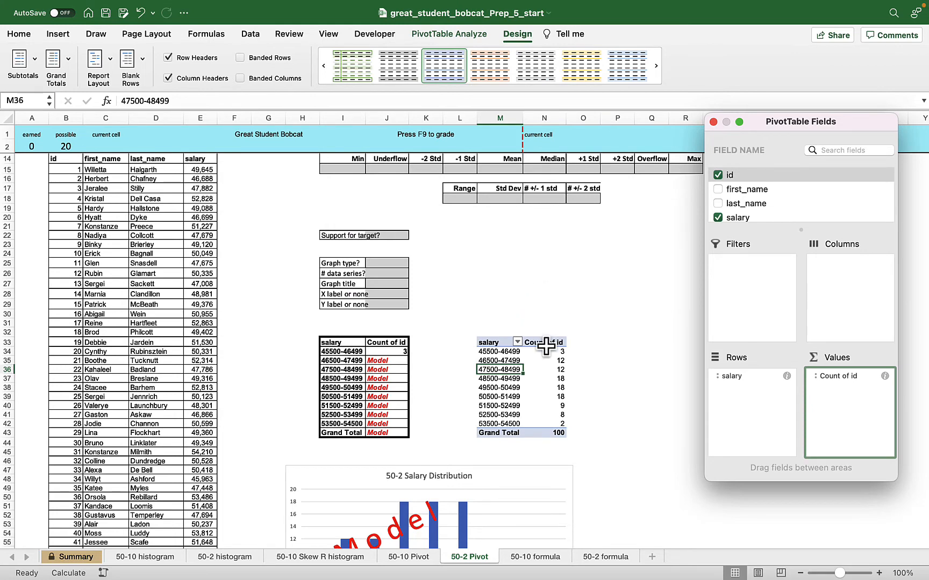
- Insert a PivotChart from the grouped salary PivotTable and place it directly below the model chart, aligned with its left edge
{"action": "left_click", "coordinate": [534, 379]}
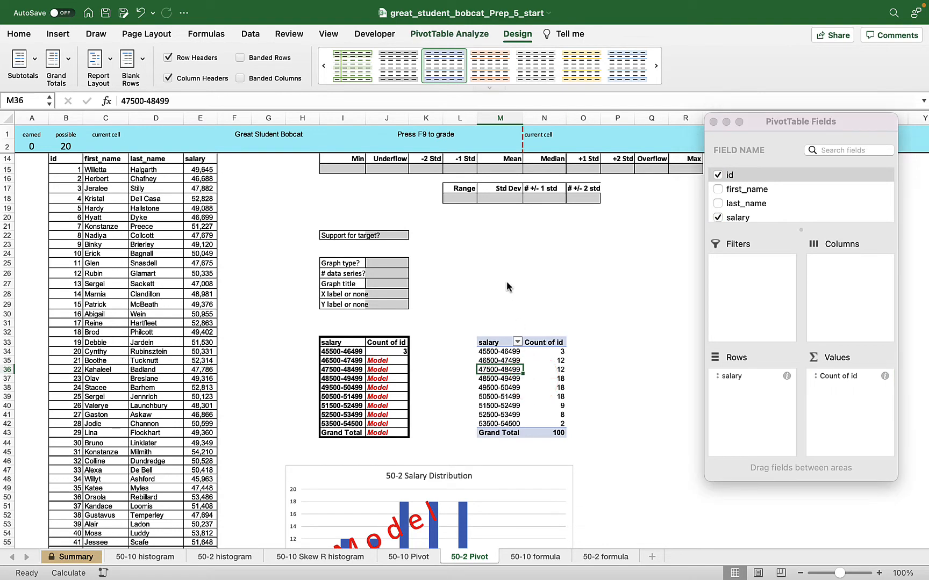
{"action": "left_click", "coordinate": [439, 35]}
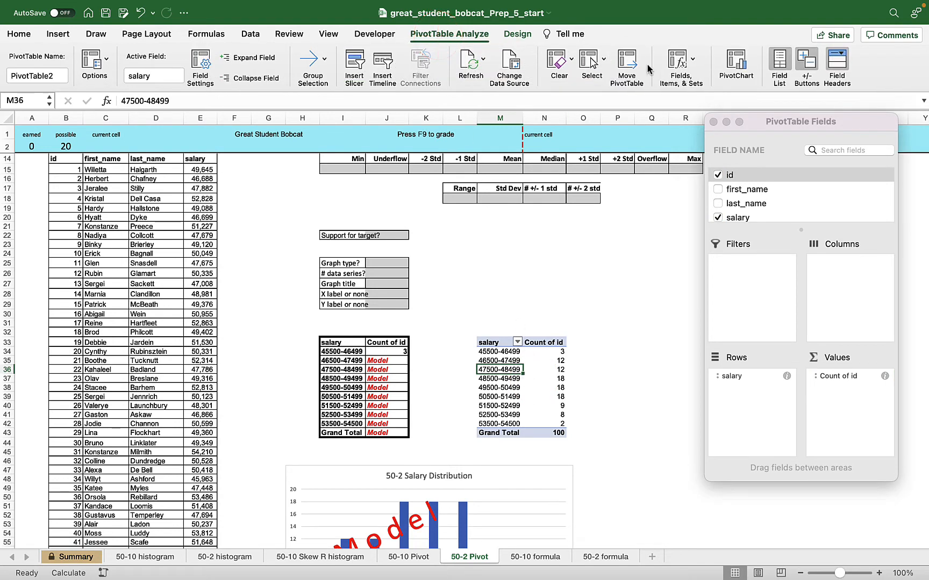
{"action": "left_click", "coordinate": [746, 62]}
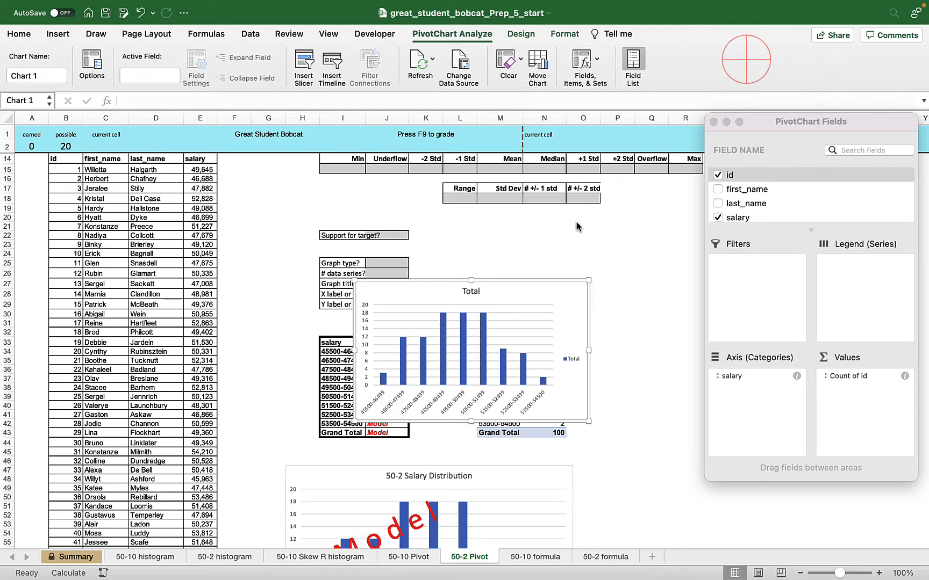
{"action": "scroll", "coordinate": [561, 236], "scroll_direction": "down", "scroll_amount": 7}
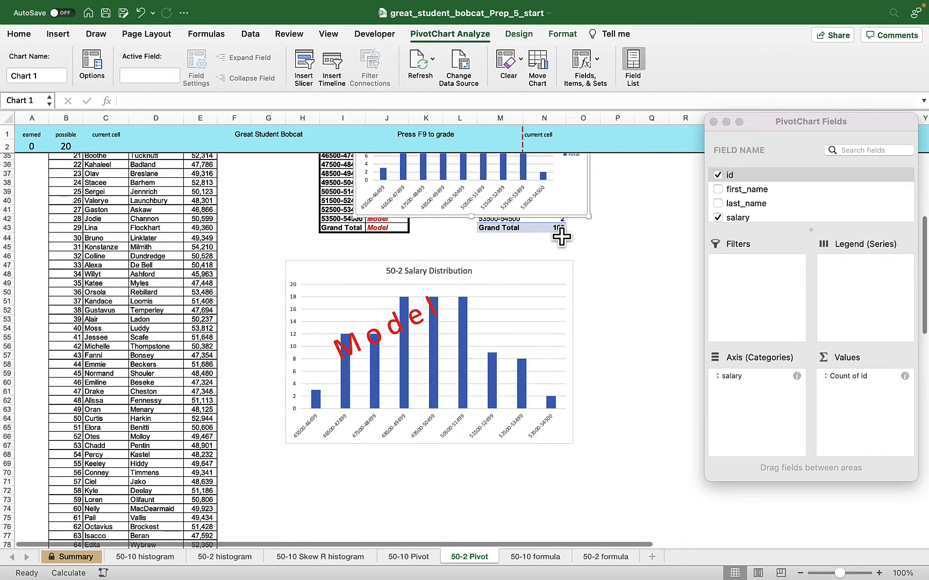
{"action": "left_click_drag", "start_coordinate": [531, 218], "coordinate": [469, 524]}
{"action": "scroll", "coordinate": [469, 525], "scroll_direction": "down", "scroll_amount": 6}
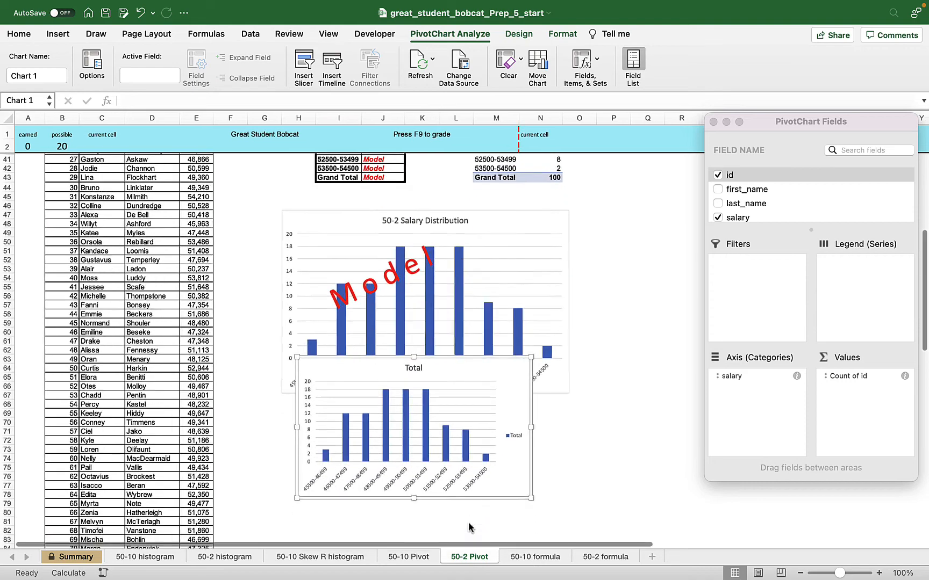
{"action": "left_click_drag", "start_coordinate": [471, 386], "coordinate": [456, 432]}
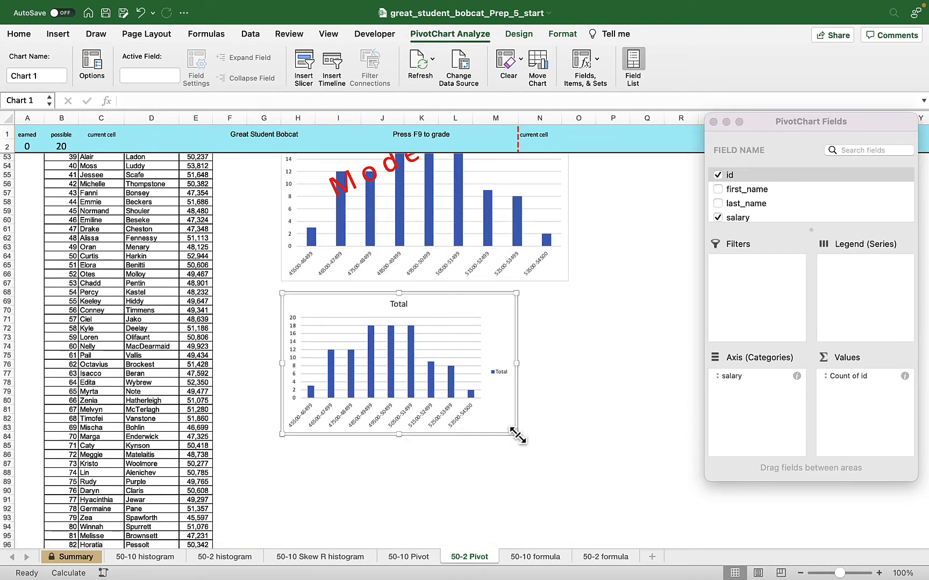
- Enlarge the PivotChart to the model chart's width and delete its legend
{"action": "left_click_drag", "start_coordinate": [515, 434], "coordinate": [568, 461]}
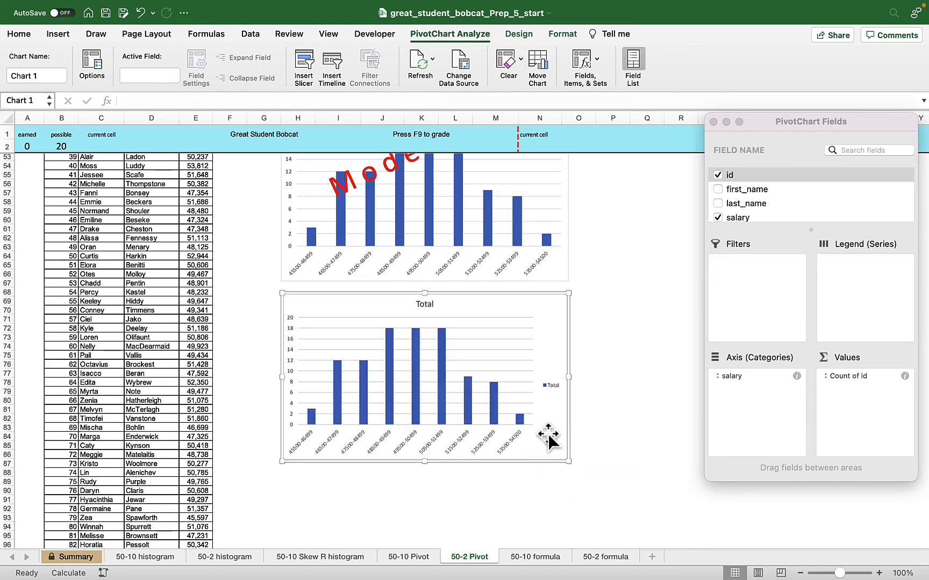
{"action": "left_click", "coordinate": [552, 385]}
{"action": "key", "text": "Delete"}
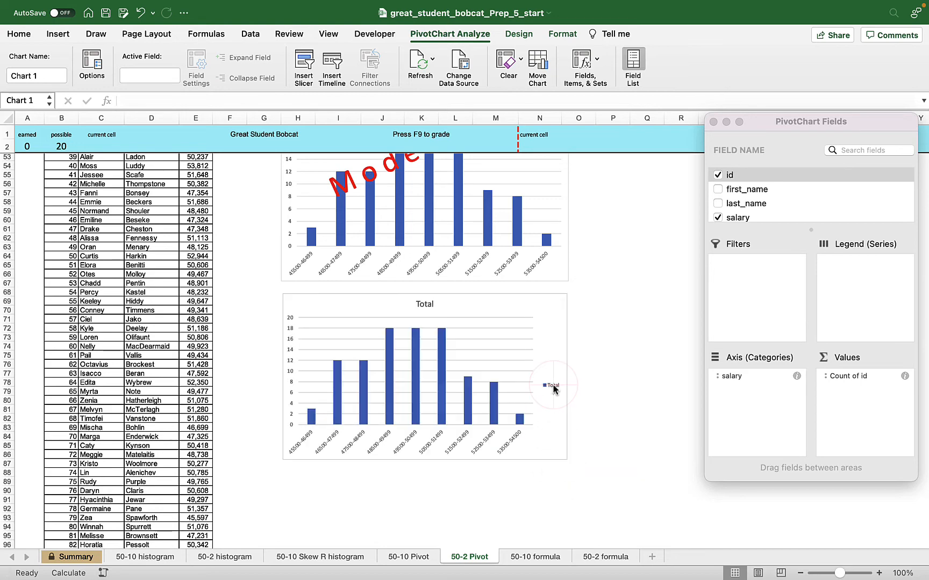
- Change the PivotChart's title to "50-2 Salary Distribution" to match the model chart
{"action": "scroll", "coordinate": [444, 315], "scroll_direction": "up", "scroll_amount": 5}
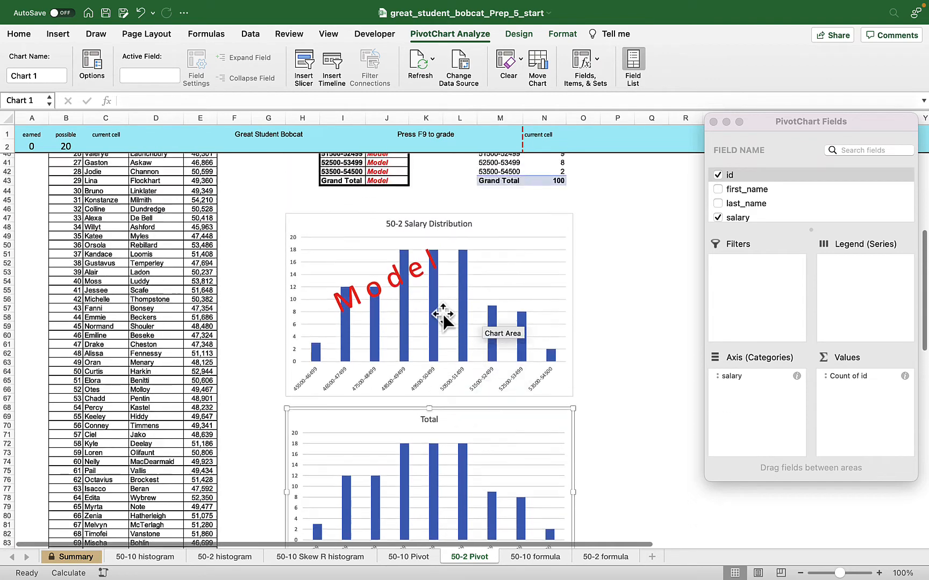
{"action": "left_click", "coordinate": [424, 450]}
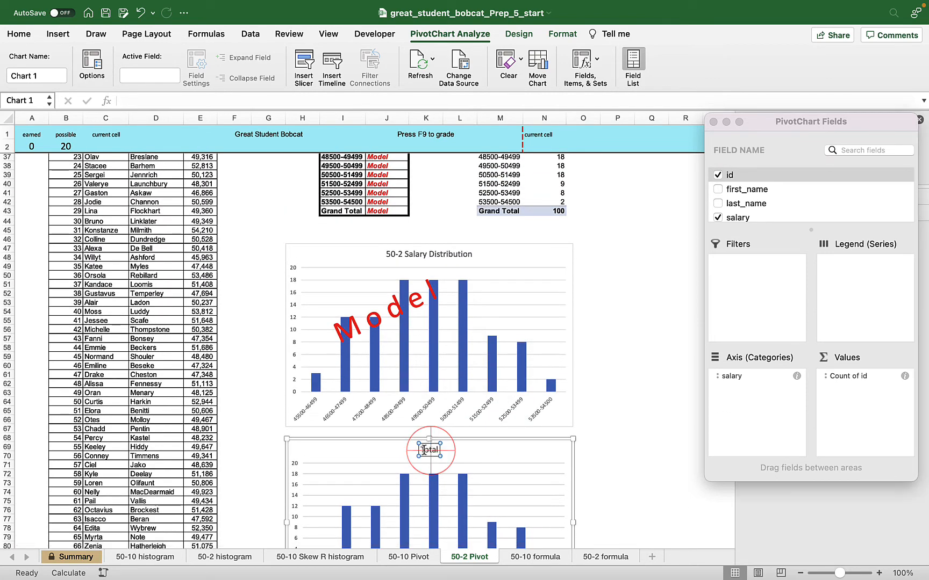
{"action": "double_click", "coordinate": [422, 449]}
{"action": "type", "text": "50-2 S"}
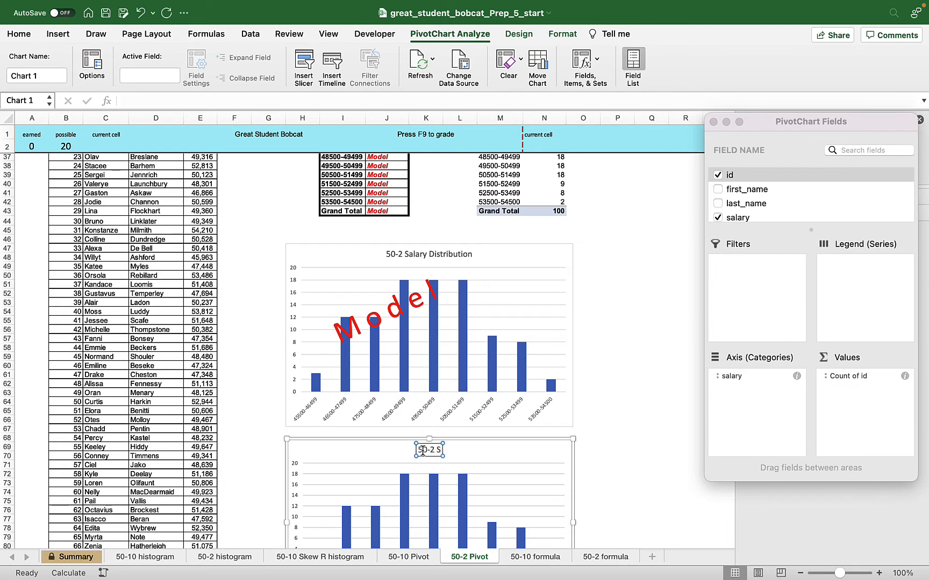
{"action": "type", "text": "alary Distribution"}
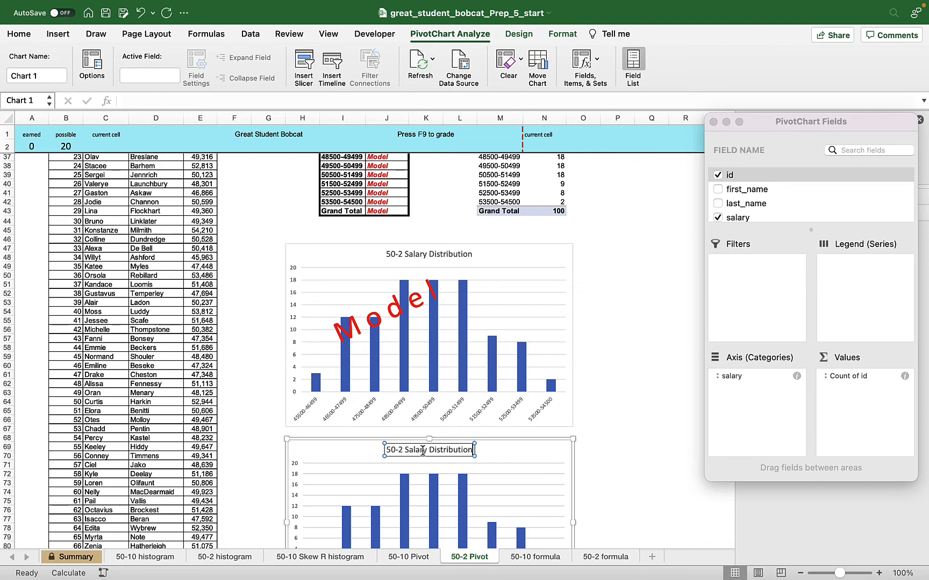
{"action": "left_click", "coordinate": [618, 365]}
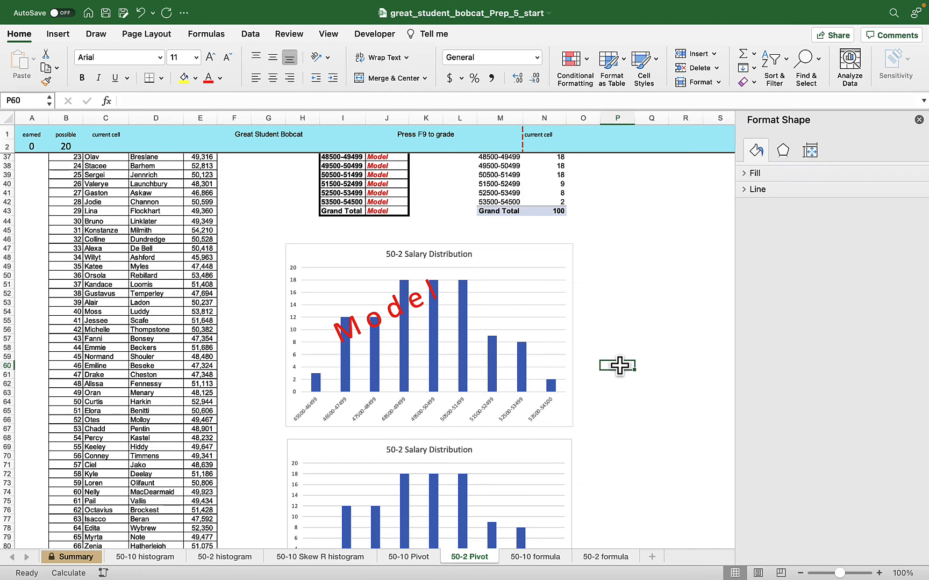
{"action": "scroll", "coordinate": [619, 366], "scroll_direction": "down", "scroll_amount": 5}
{"action": "scroll", "coordinate": [619, 366], "scroll_direction": "up", "scroll_amount": 8}
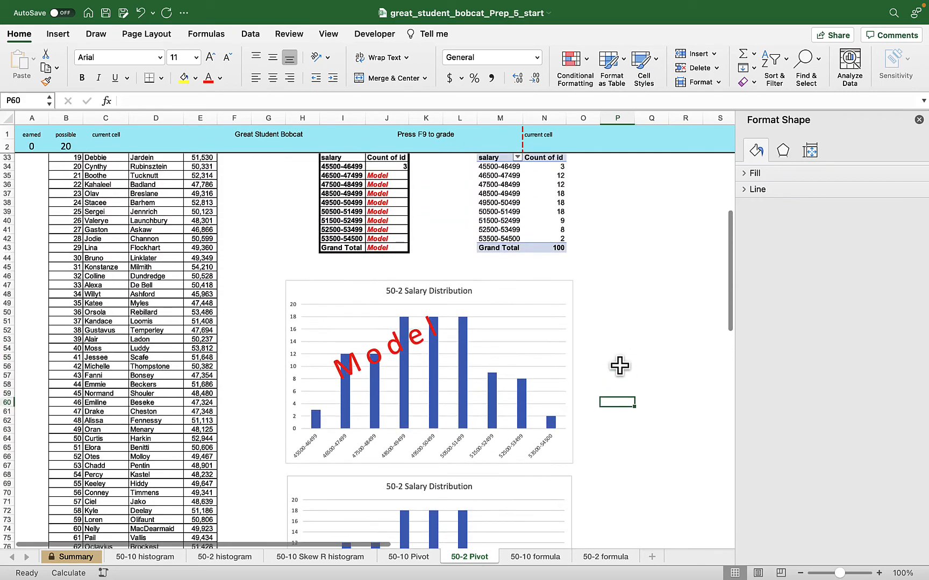
{"action": "scroll", "coordinate": [619, 365], "scroll_direction": "up", "scroll_amount": 4}
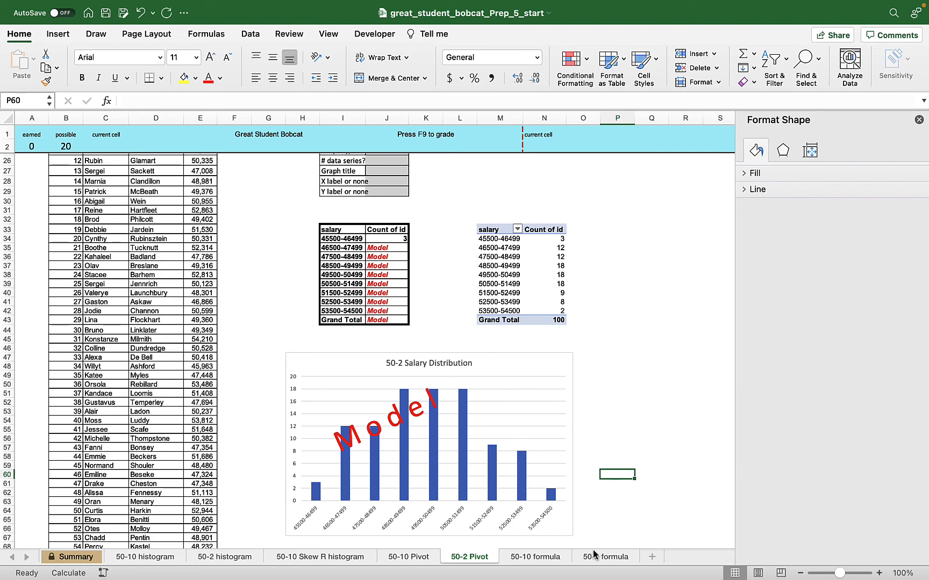
{"action": "left_click", "coordinate": [621, 9]}
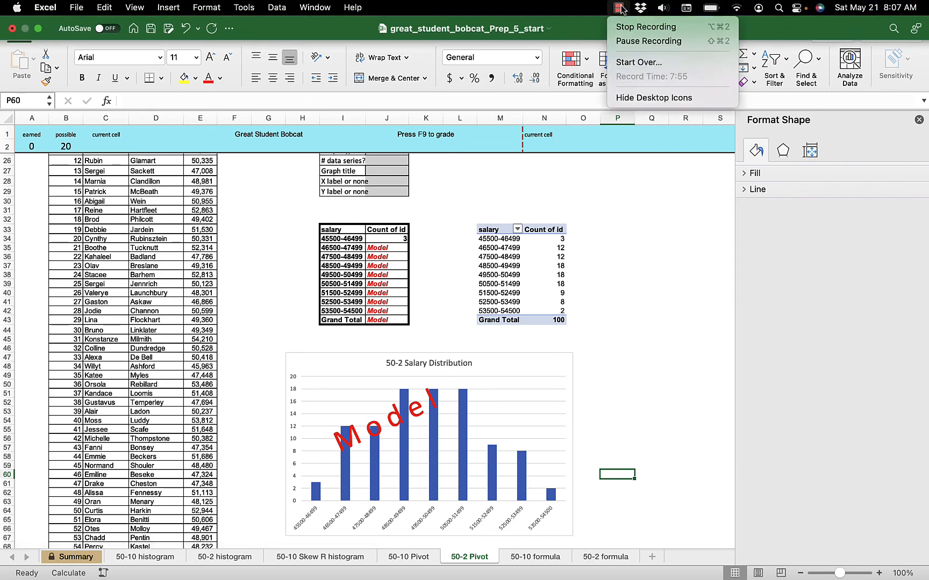
{"action": "left_click", "coordinate": [626, 25]}
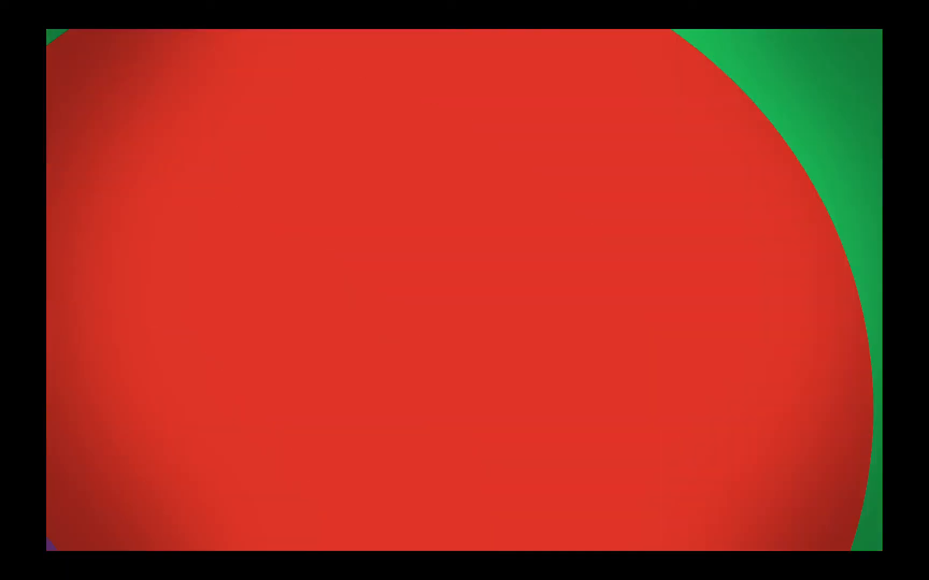